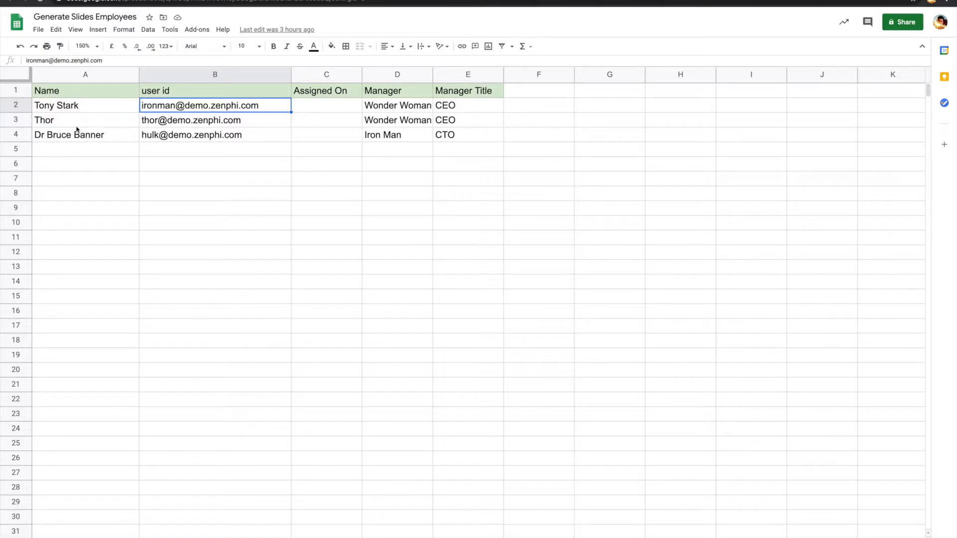
Switch to the zenphi flow and check the Read Employees action's file and column settings against the Generate Slides Employees spreadsheet
{"action": "left_click", "coordinate": [59, 1]}
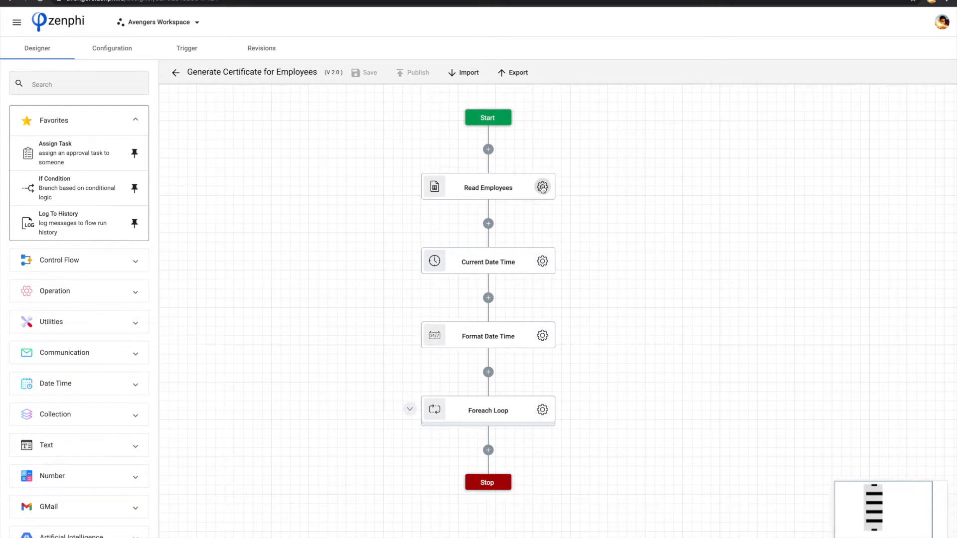
{"action": "left_click", "coordinate": [542, 187]}
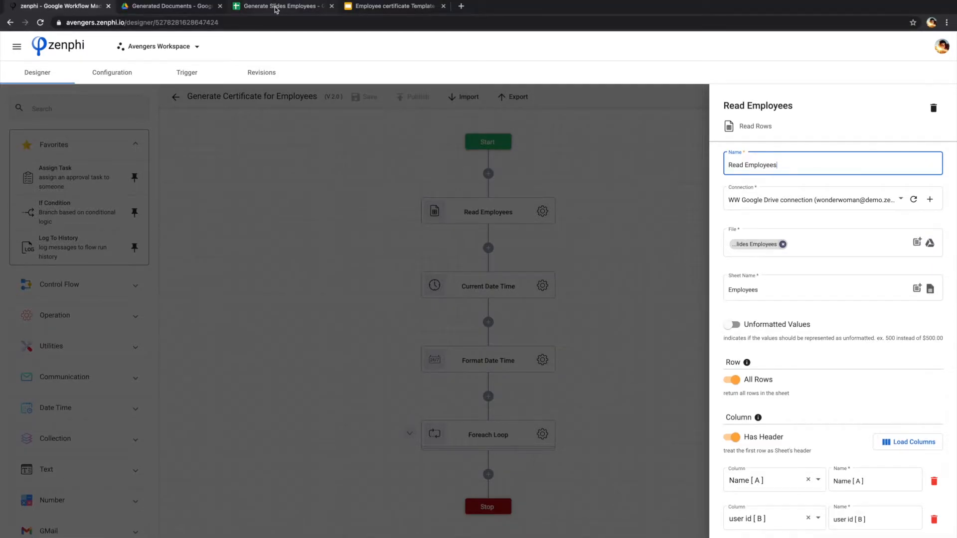
{"action": "left_click", "coordinate": [277, 8]}
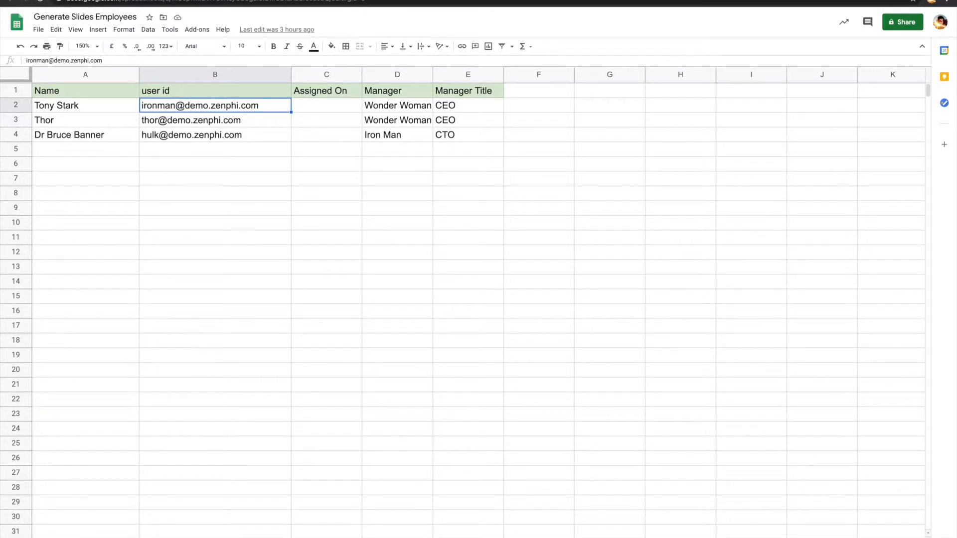
{"action": "key", "text": "ctrl+Tab"}
{"action": "scroll", "coordinate": [804, 414], "scroll_direction": "down", "scroll_amount": 2}
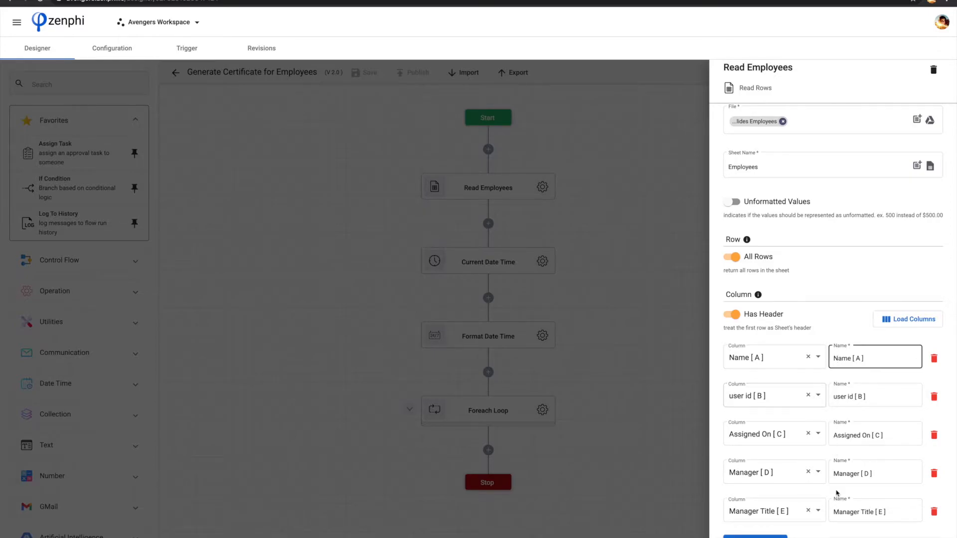
{"action": "left_click", "coordinate": [622, 327]}
Review the Current Date Time action's time zone and the Format Date Time action's date source and format
{"action": "scroll", "coordinate": [604, 277], "scroll_direction": "down", "scroll_amount": 2}
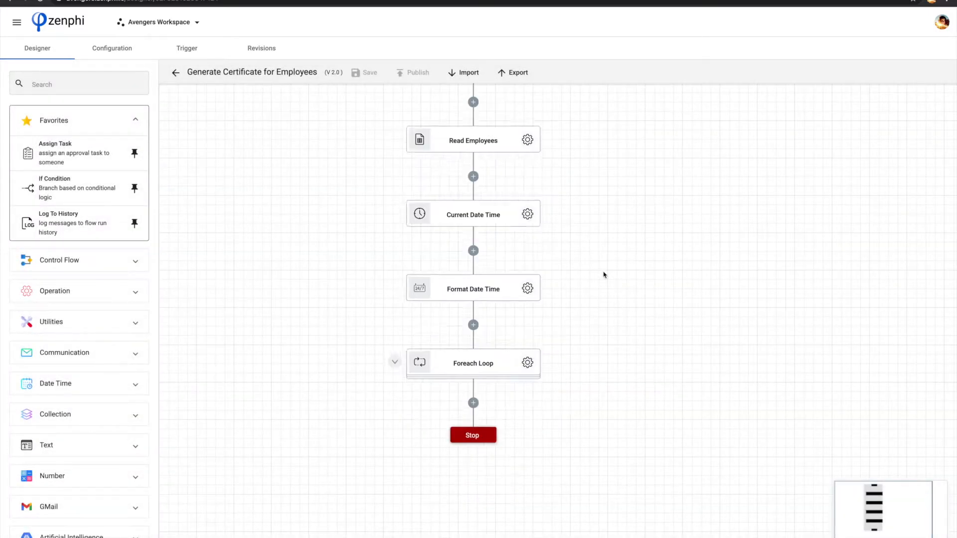
{"action": "left_click", "coordinate": [526, 208]}
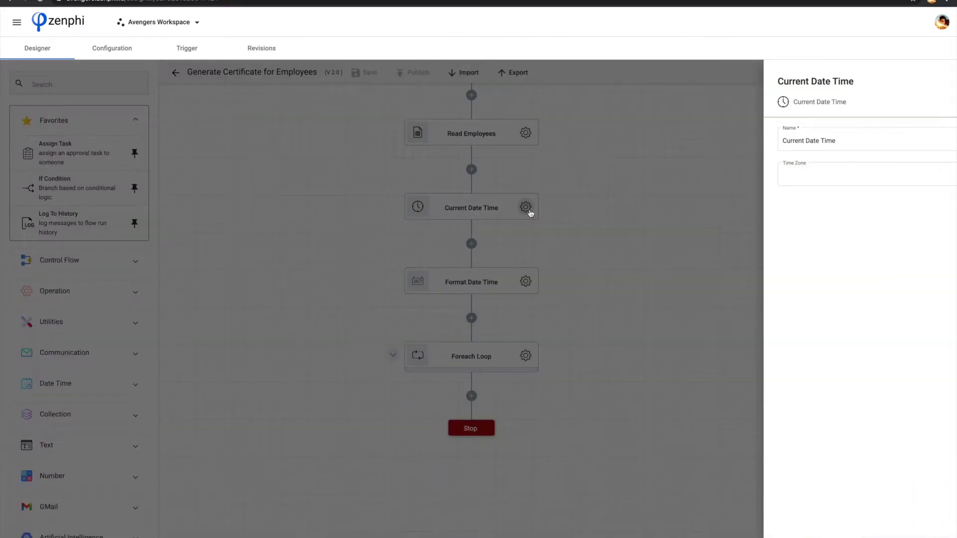
{"action": "left_click", "coordinate": [581, 246]}
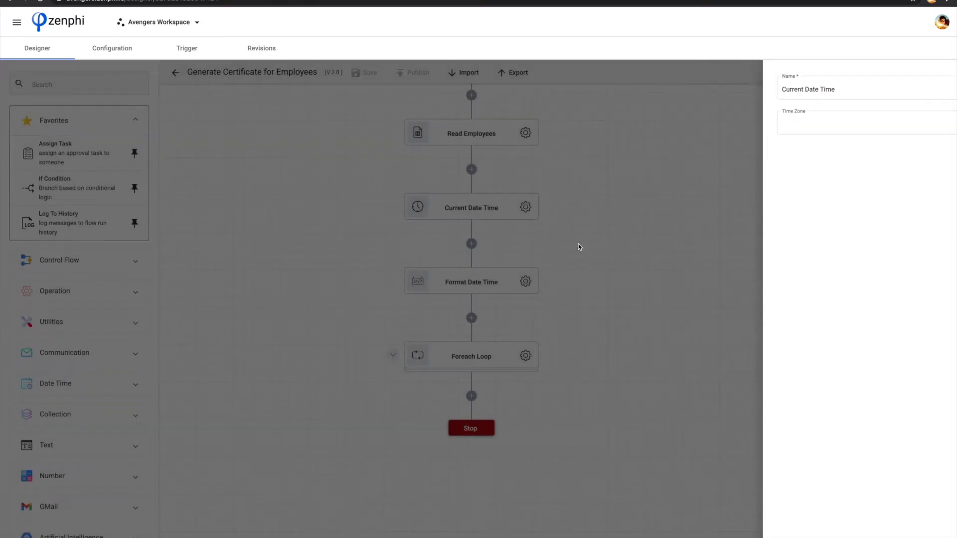
{"action": "left_click", "coordinate": [526, 208]}
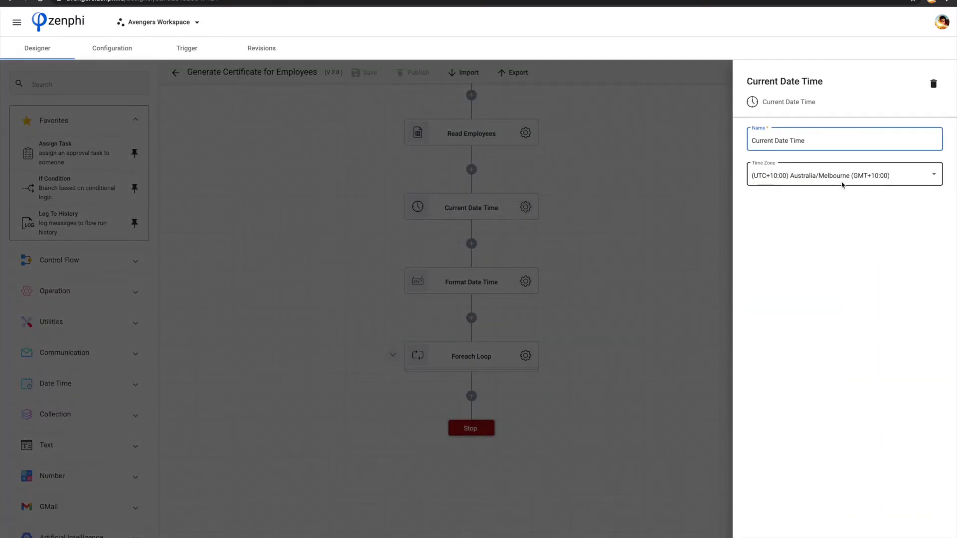
{"action": "left_click", "coordinate": [633, 239]}
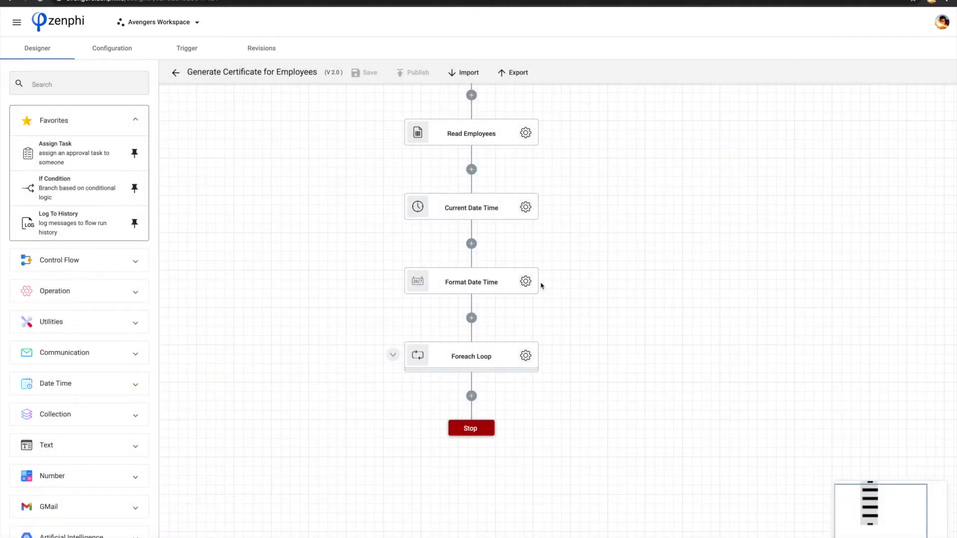
{"action": "left_click", "coordinate": [526, 281]}
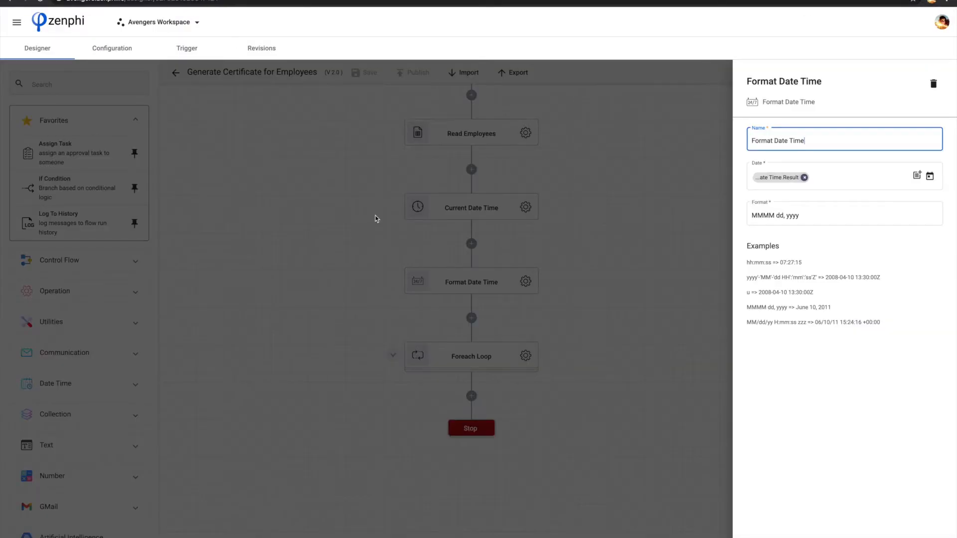
{"action": "left_click", "coordinate": [555, 309]}
Expand the Foreach Loop and inspect its collection setting along with the tokens offered by Read Employees
{"action": "left_click", "coordinate": [392, 354]}
{"action": "left_click_drag", "start_coordinate": [595, 332], "coordinate": [580, 267]}
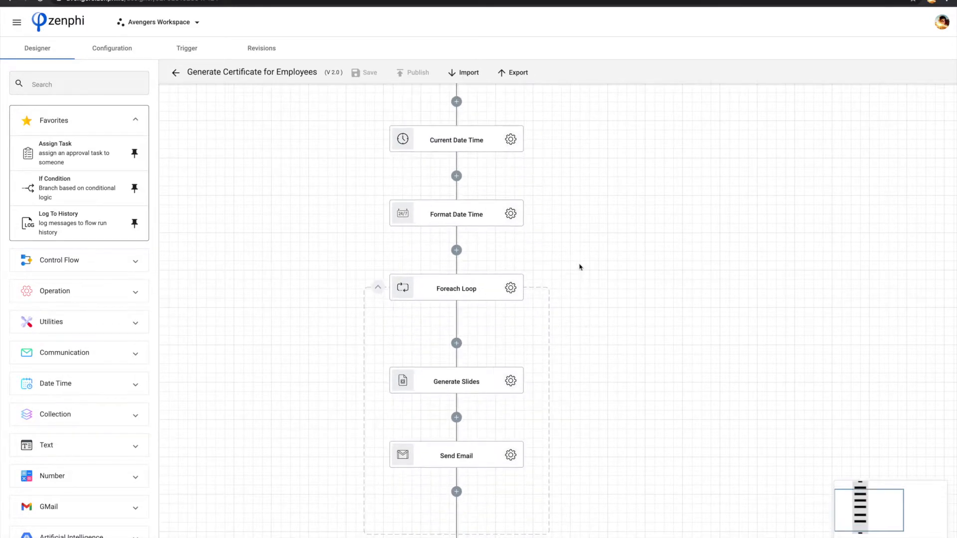
{"action": "left_click", "coordinate": [510, 288]}
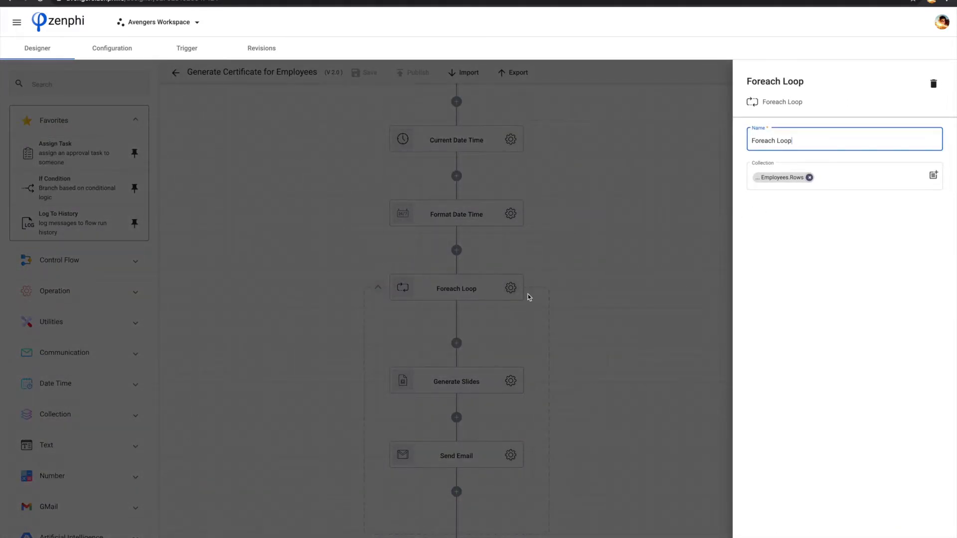
{"action": "left_click", "coordinate": [933, 175]}
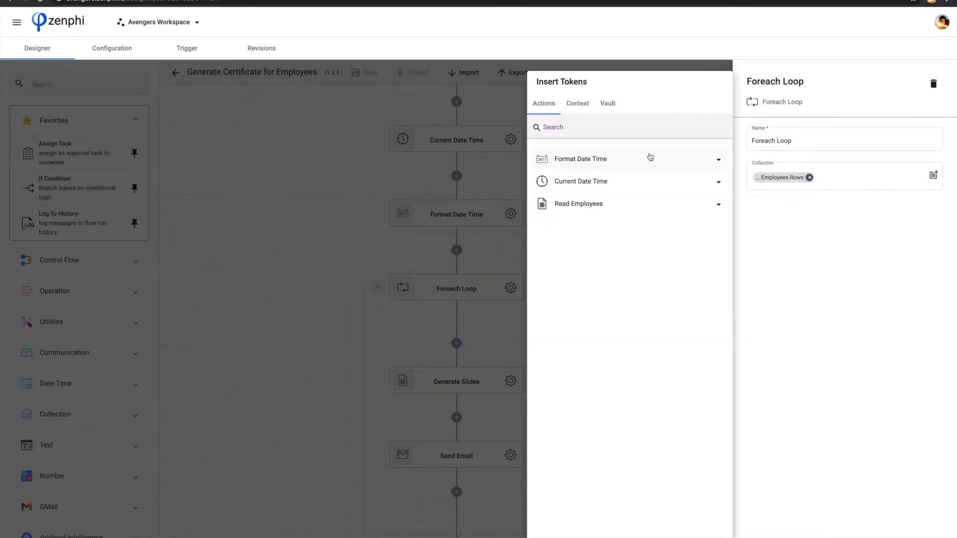
{"action": "left_click", "coordinate": [648, 202]}
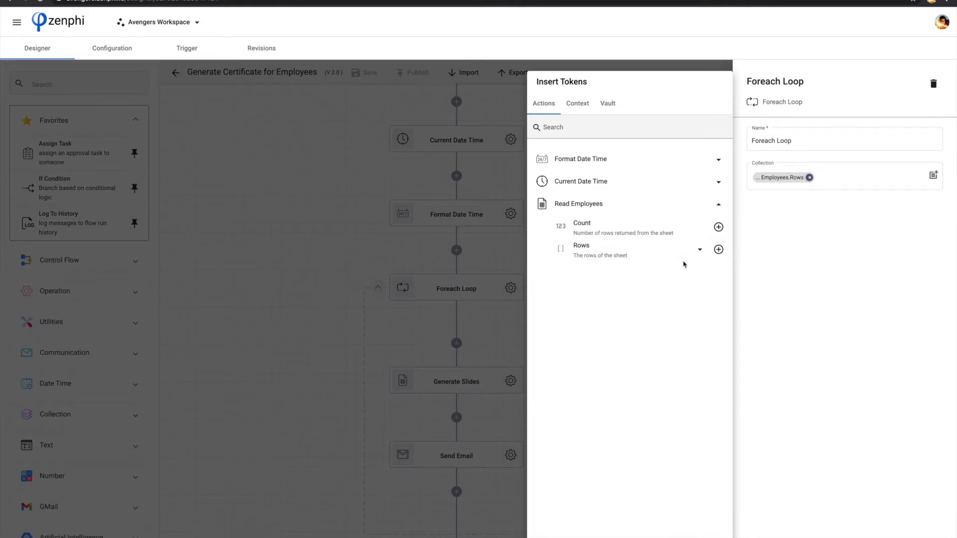
{"action": "left_click", "coordinate": [293, 232]}
{"action": "left_click", "coordinate": [649, 354]}
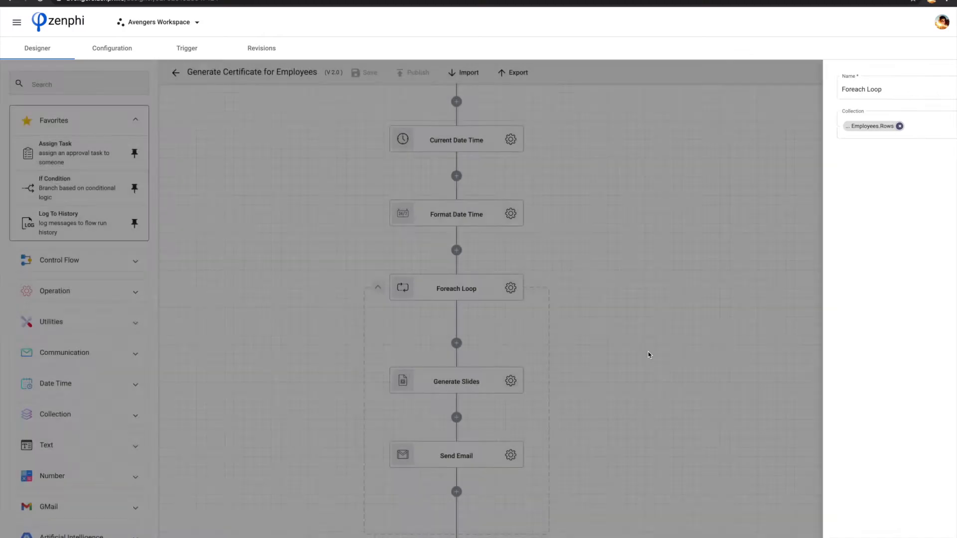
Show the available Google Slides actions and open the settings of the Generate Slides action inside the loop
{"action": "scroll", "coordinate": [139, 393], "scroll_direction": "down", "scroll_amount": 8}
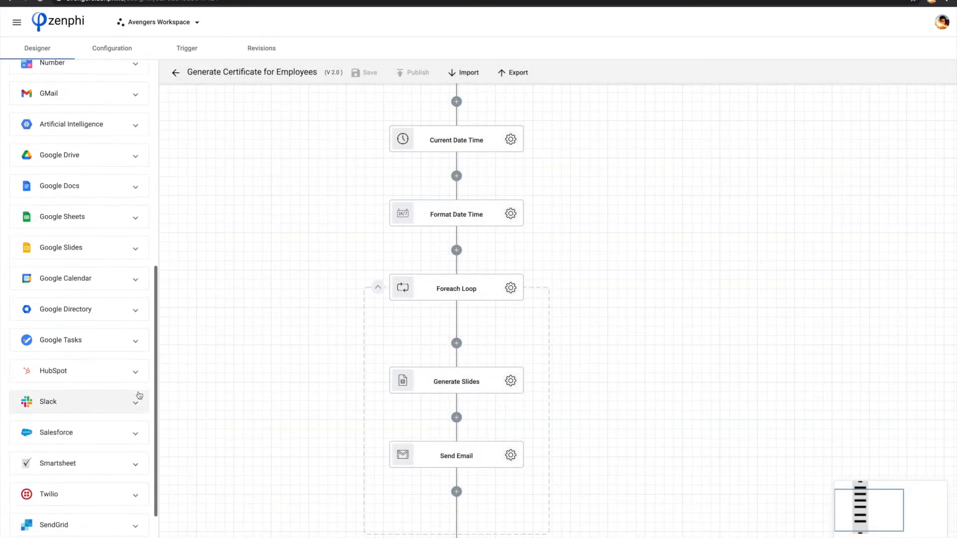
{"action": "left_click", "coordinate": [98, 249]}
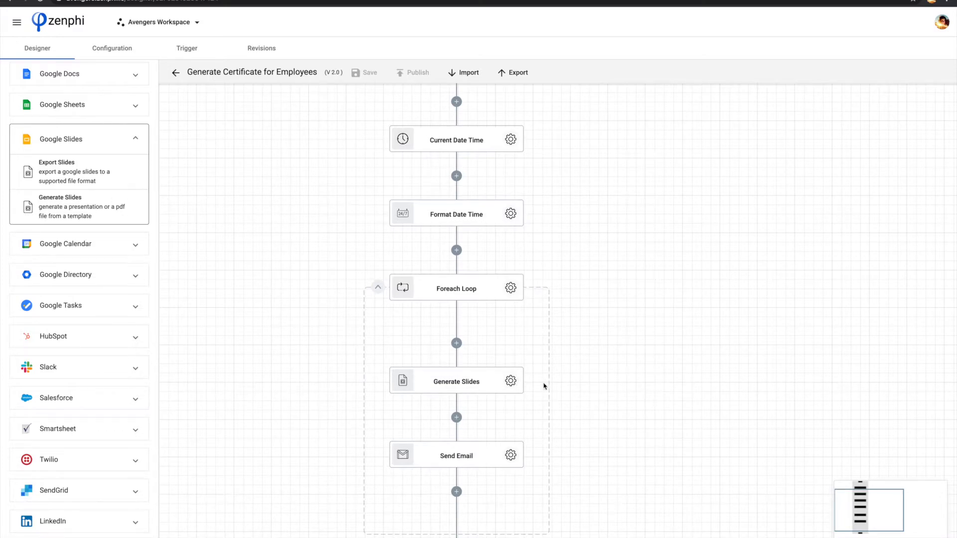
{"action": "scroll", "coordinate": [572, 378], "scroll_direction": "down", "scroll_amount": 5}
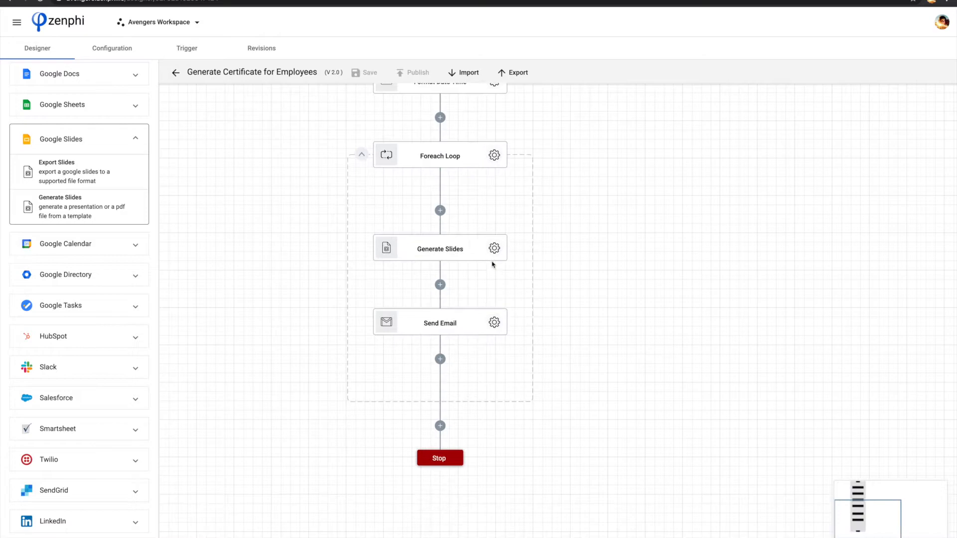
{"action": "left_click", "coordinate": [493, 248]}
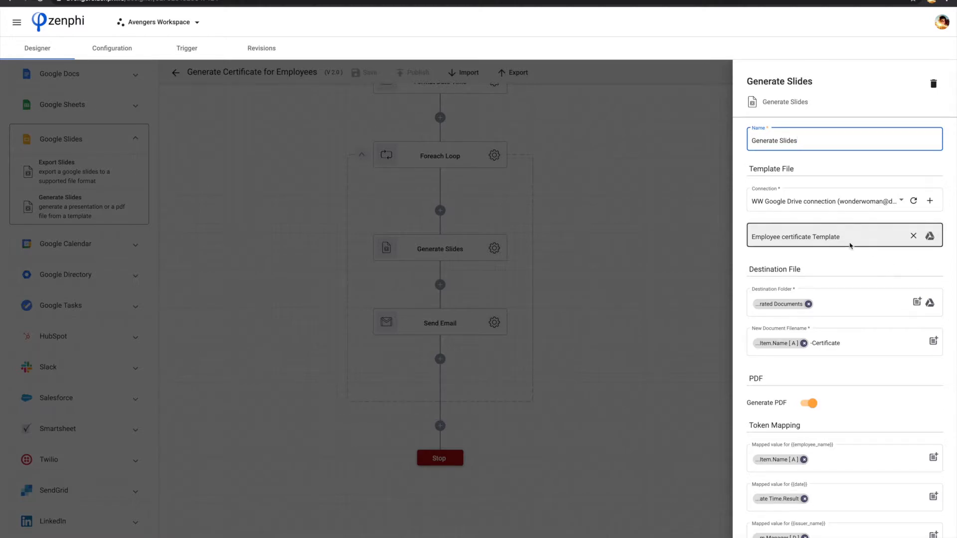
Review the Generate Slides action's PDF option and token mappings for employee name, date, issuer name and issuer title
{"action": "scroll", "coordinate": [855, 249], "scroll_direction": "down", "scroll_amount": 1}
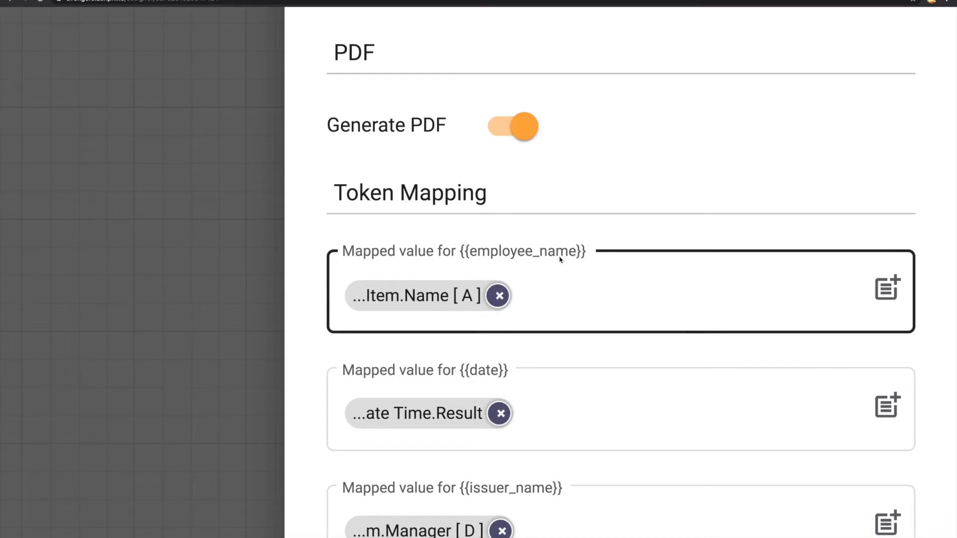
{"action": "scroll", "coordinate": [560, 264], "scroll_direction": "down", "scroll_amount": 1}
{"action": "scroll", "coordinate": [556, 264], "scroll_direction": "down", "scroll_amount": 3}
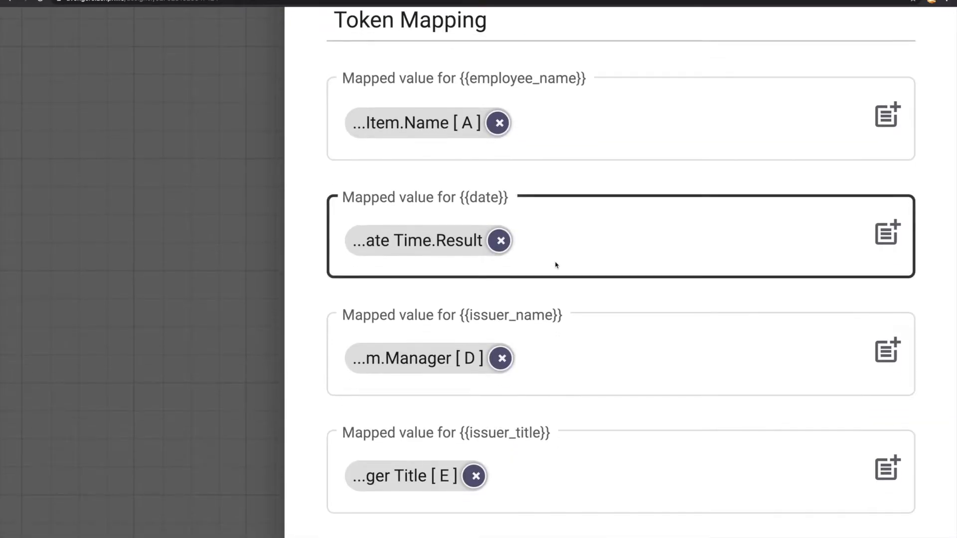
{"action": "scroll", "coordinate": [556, 265], "scroll_direction": "down", "scroll_amount": 1}
{"action": "scroll", "coordinate": [556, 265], "scroll_direction": "up", "scroll_amount": 2}
{"action": "scroll", "coordinate": [556, 265], "scroll_direction": "up", "scroll_amount": 4}
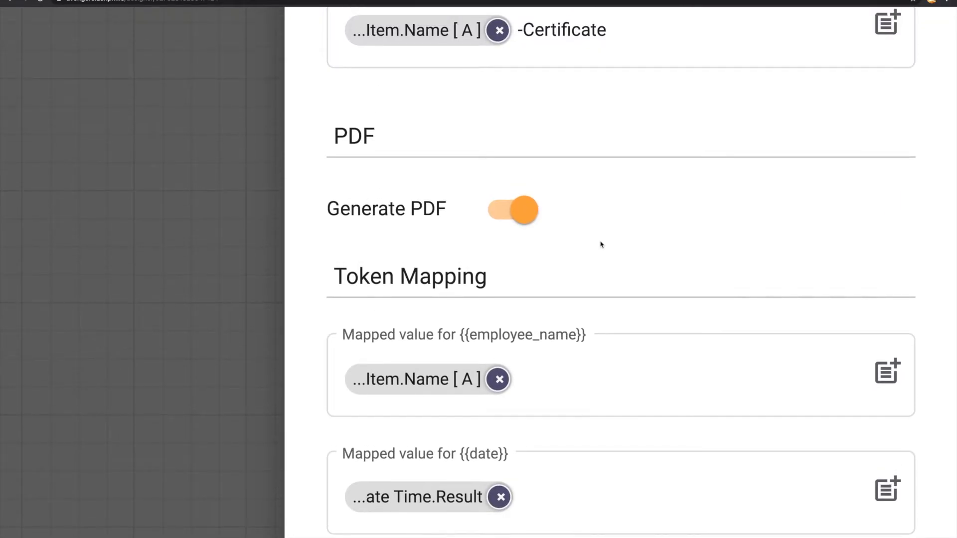
{"action": "scroll", "coordinate": [601, 244], "scroll_direction": "down", "scroll_amount": 5}
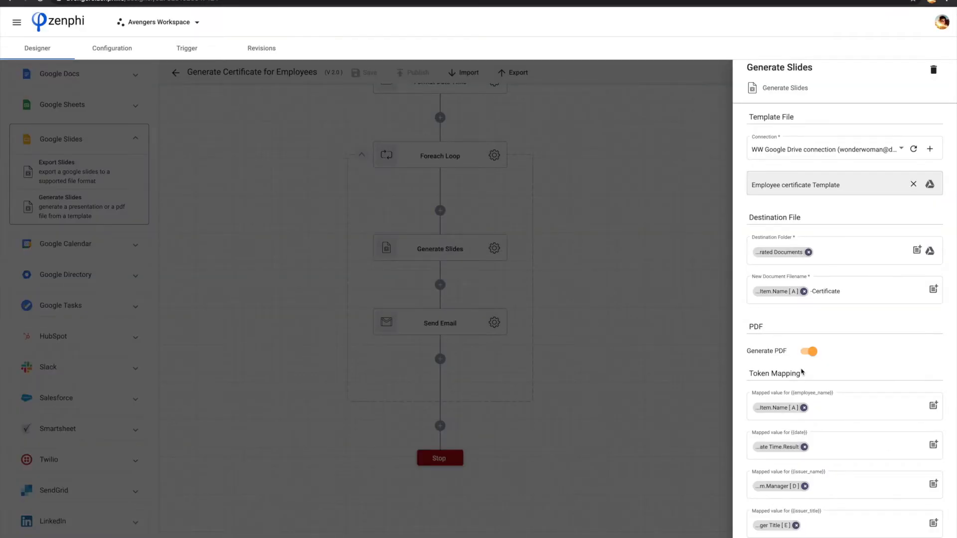
Examine the Foreach Loop item tokens that can be mapped to the {{employee_name}} placeholder
{"action": "left_click", "coordinate": [829, 411]}
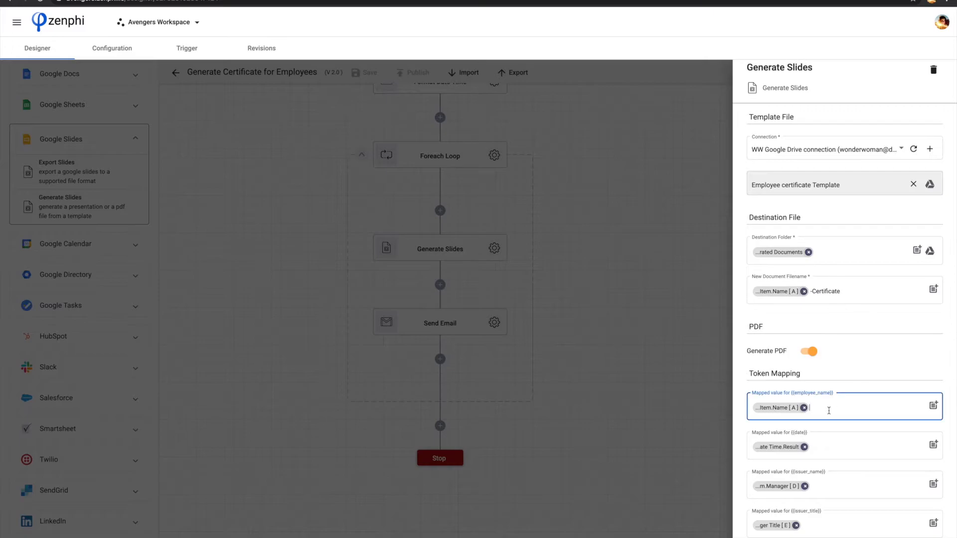
{"action": "left_click", "coordinate": [933, 405]}
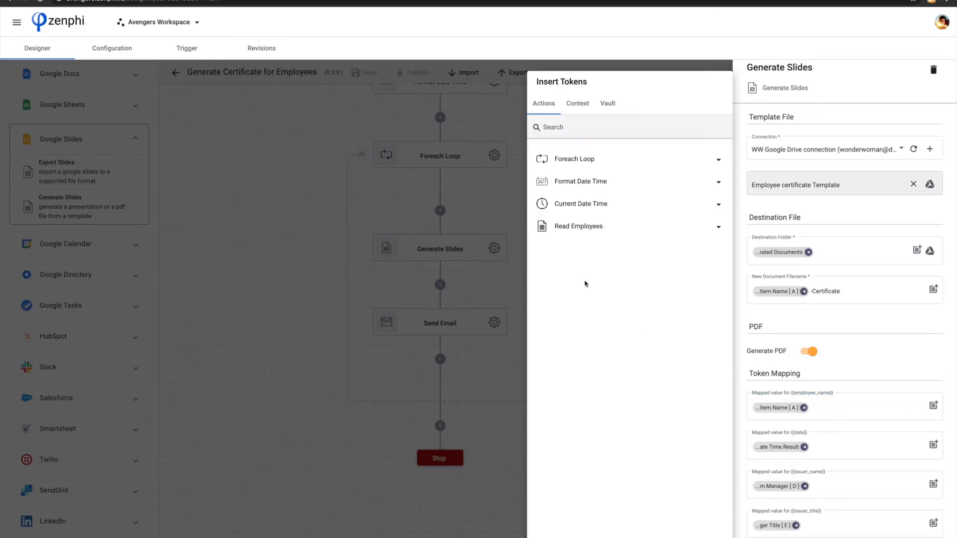
{"action": "left_click", "coordinate": [600, 159]}
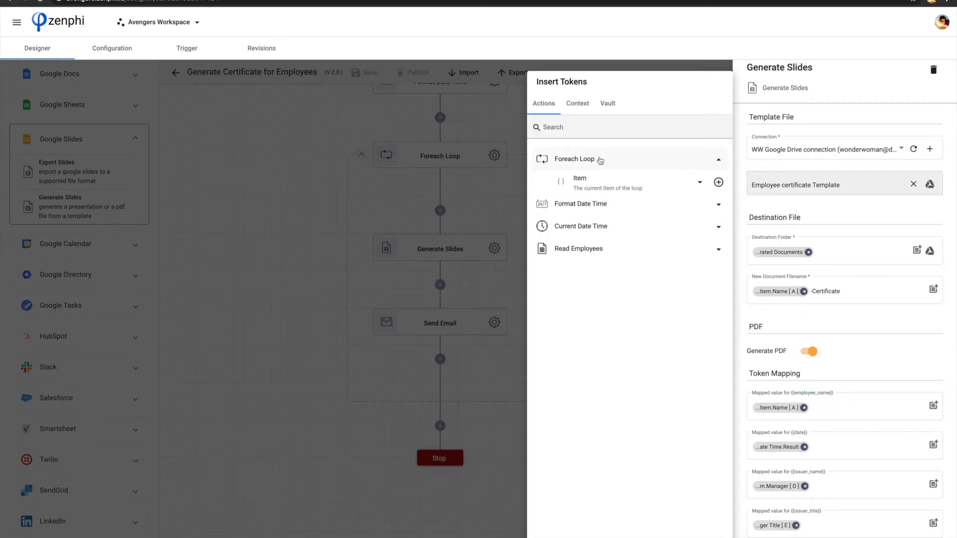
{"action": "left_click", "coordinate": [671, 188]}
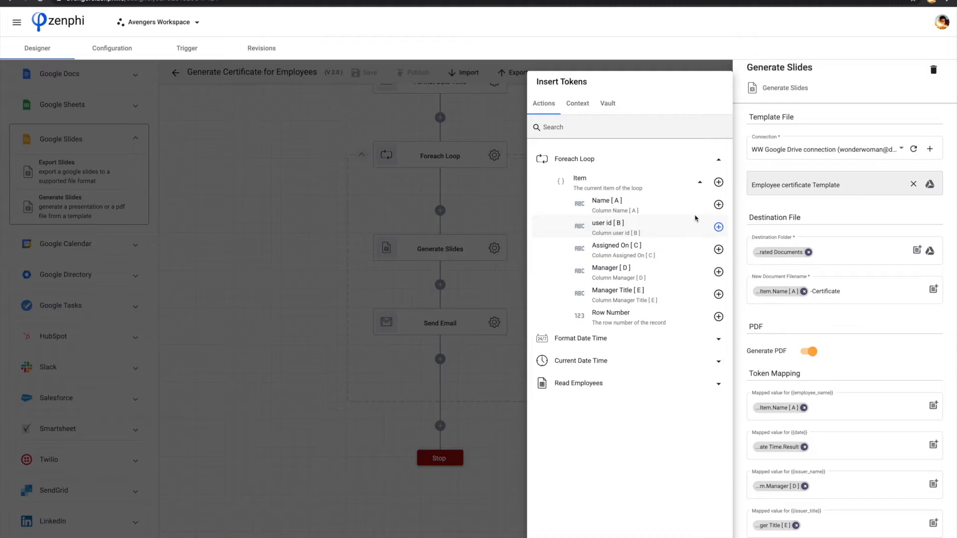
Examine the Format Date Time token available for the {{date}} placeholder, and check the {{issuer_name}} and {{issuer_title}} mappings
{"action": "left_click", "coordinate": [859, 451]}
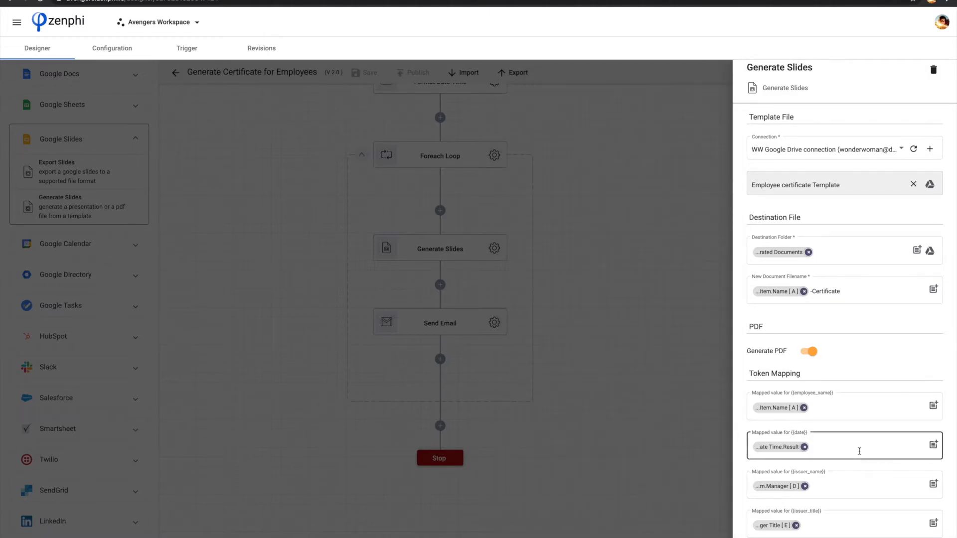
{"action": "left_click", "coordinate": [933, 444]}
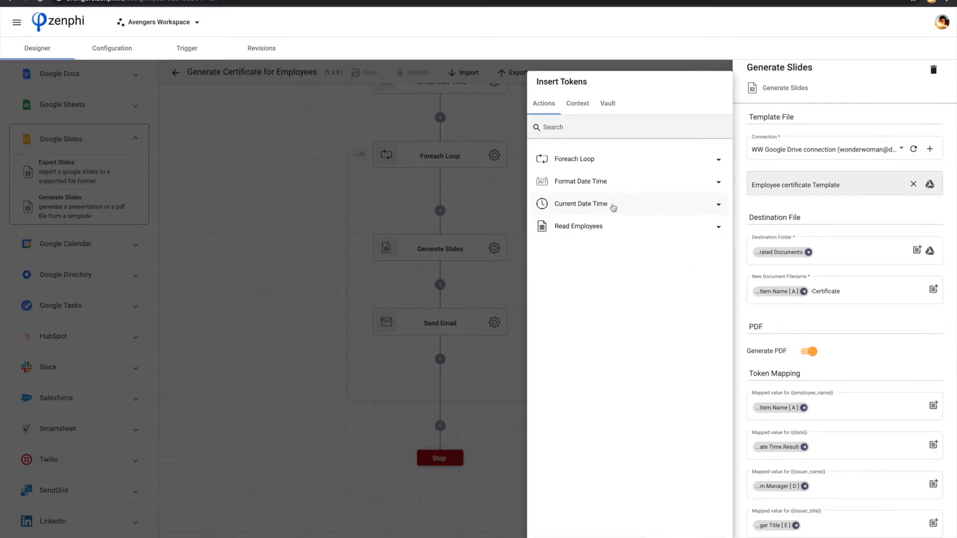
{"action": "left_click", "coordinate": [597, 184]}
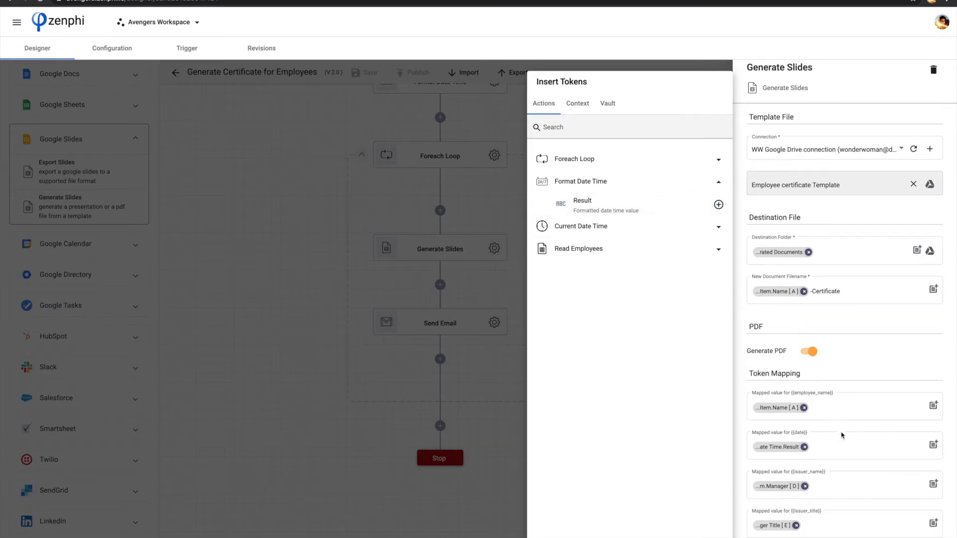
{"action": "left_click", "coordinate": [835, 484]}
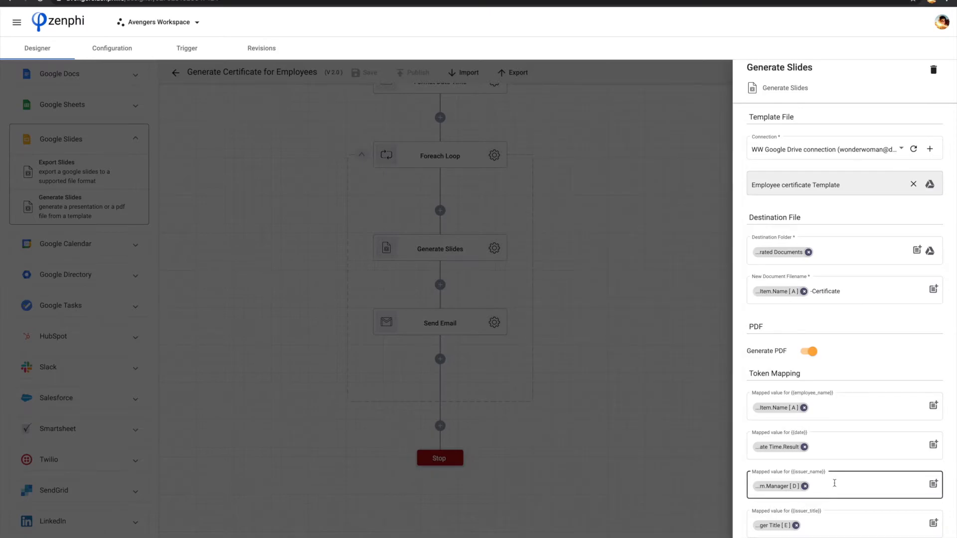
{"action": "left_click", "coordinate": [821, 531]}
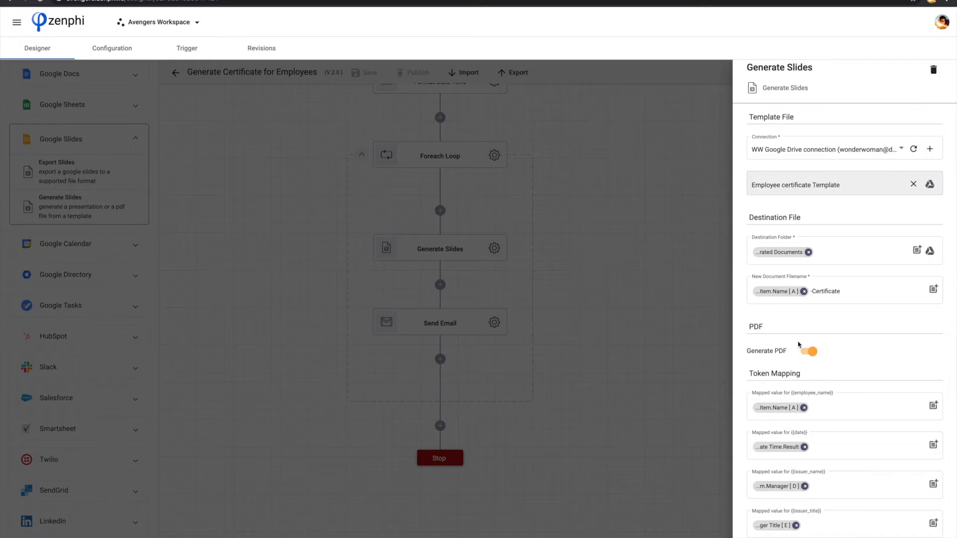
Check the Generate Slides action's destination folder, new document filename and PDF option, leaving the settings as they are
{"action": "left_click", "coordinate": [815, 248]}
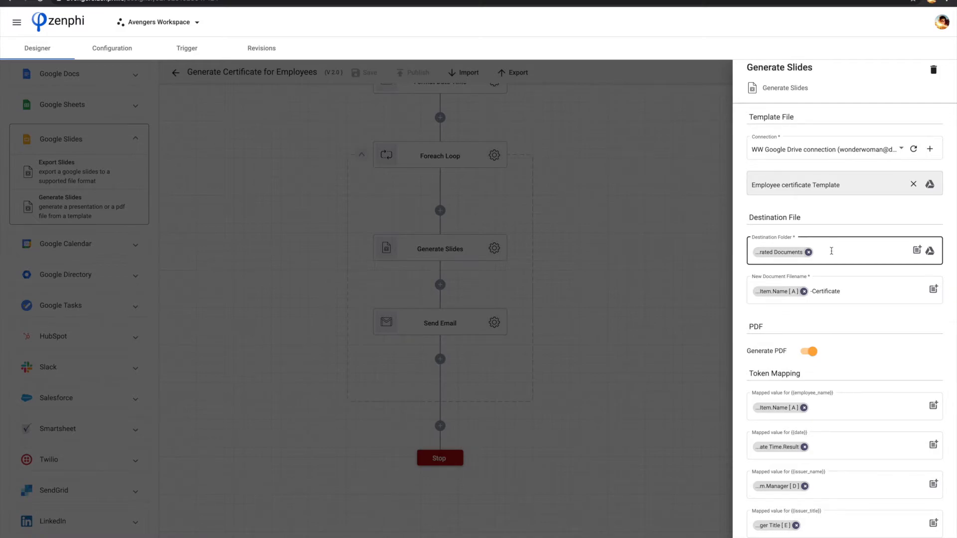
{"action": "left_click", "coordinate": [345, 15]}
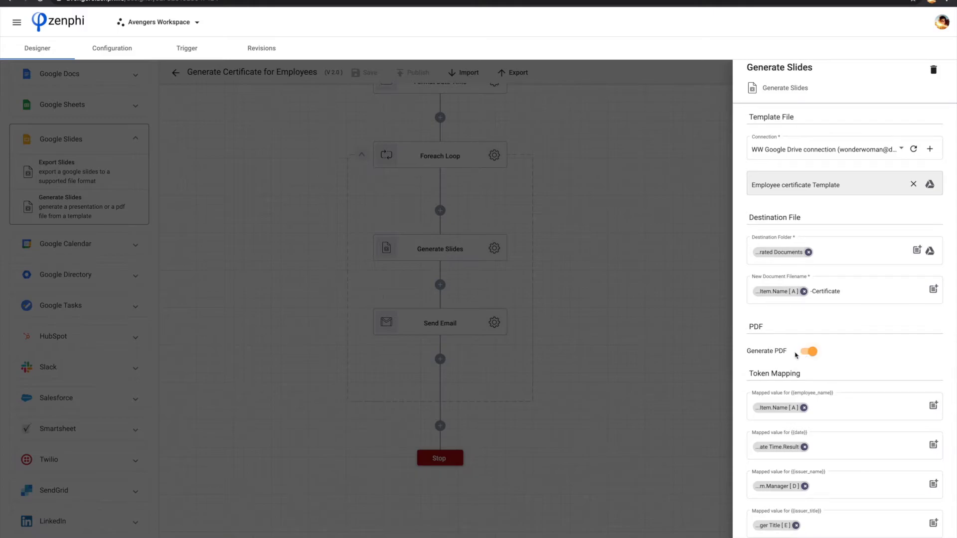
{"action": "left_click", "coordinate": [624, 312]}
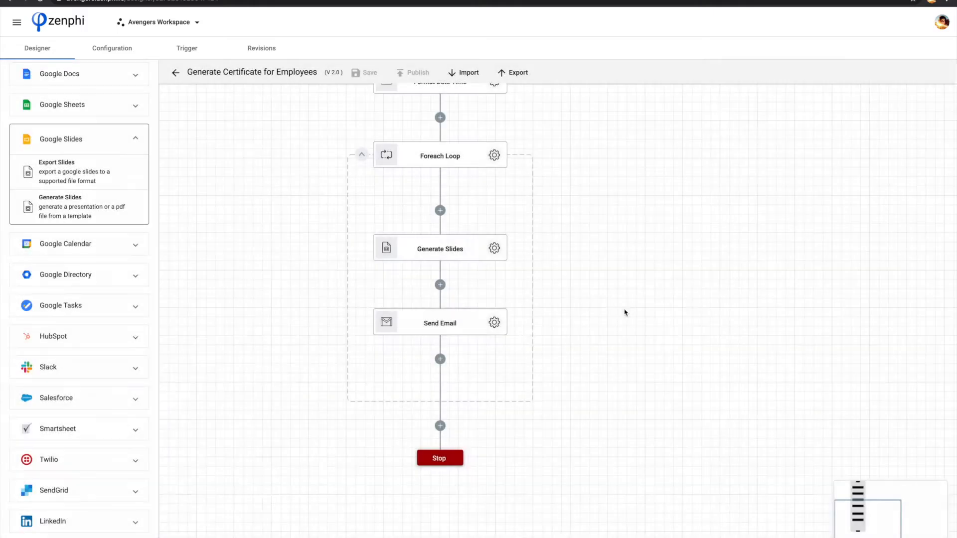
Examine the Send Email action's To token and its Foreach Loop source, comparing it with the user id column in the employee Google Sheet
{"action": "left_click", "coordinate": [494, 324]}
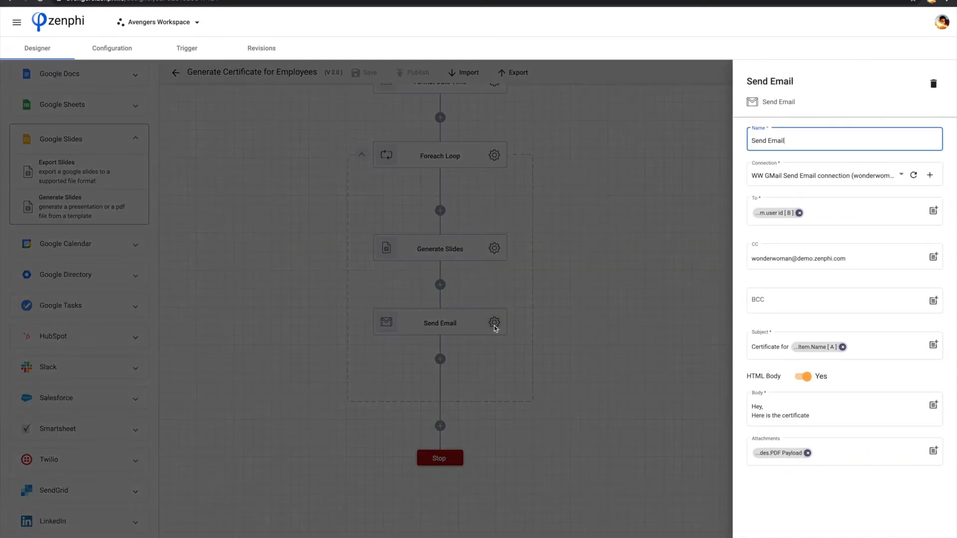
{"action": "mouse_move", "coordinate": [780, 219]}
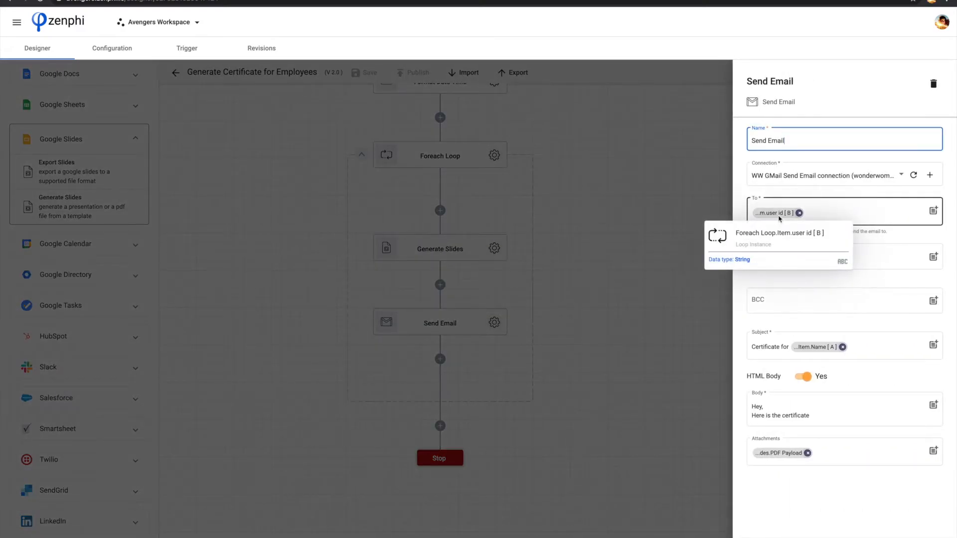
{"action": "left_click", "coordinate": [899, 254]}
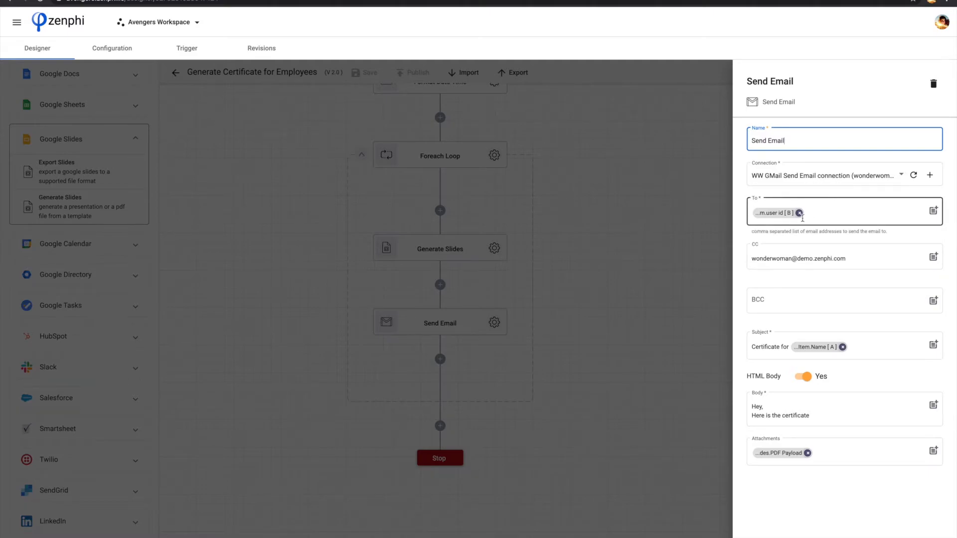
{"action": "left_click", "coordinate": [932, 211]}
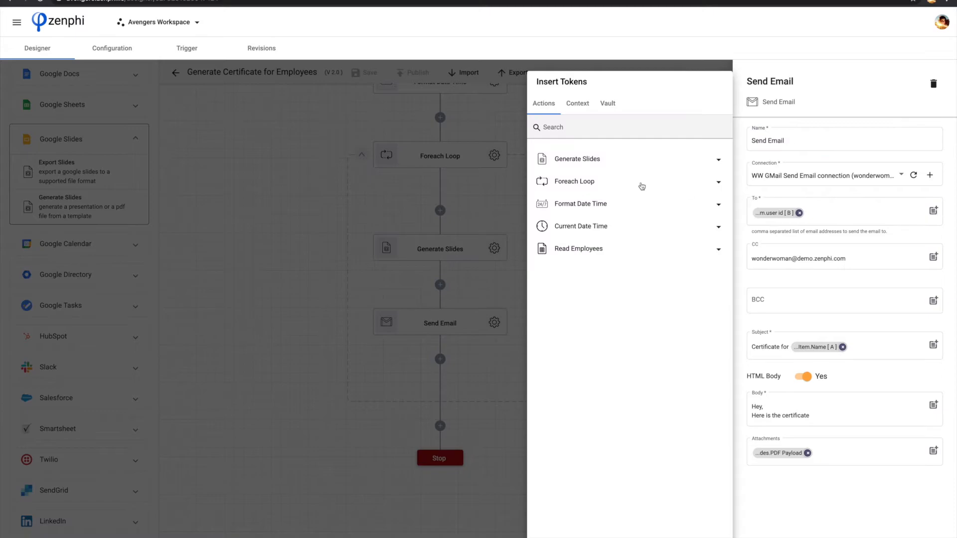
{"action": "left_click", "coordinate": [605, 182]}
{"action": "left_click", "coordinate": [599, 204]}
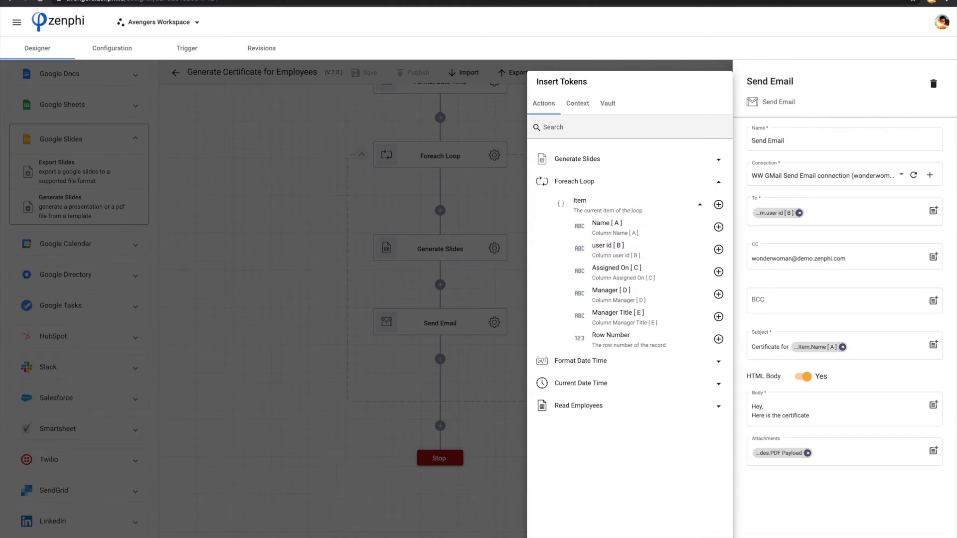
{"action": "left_click", "coordinate": [227, 1]}
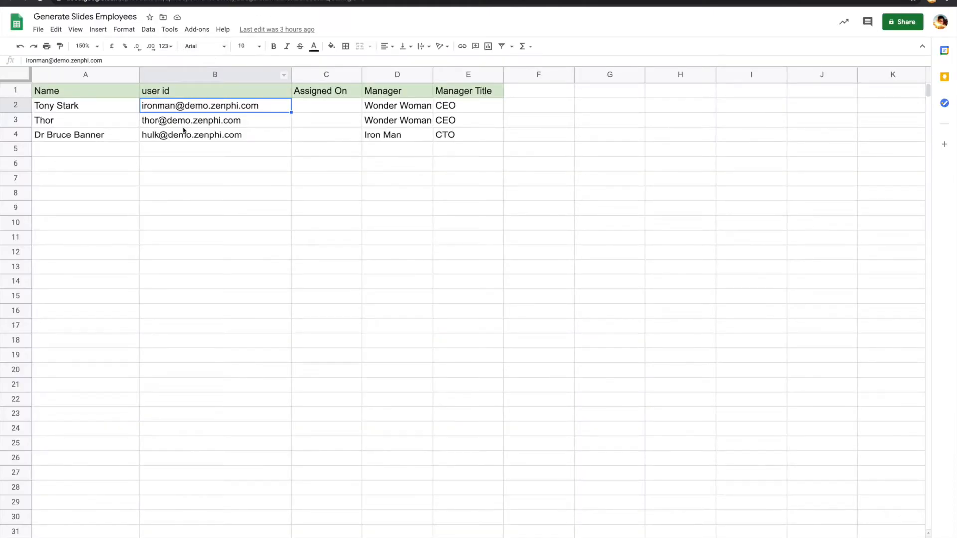
{"action": "left_click", "coordinate": [111, 3]}
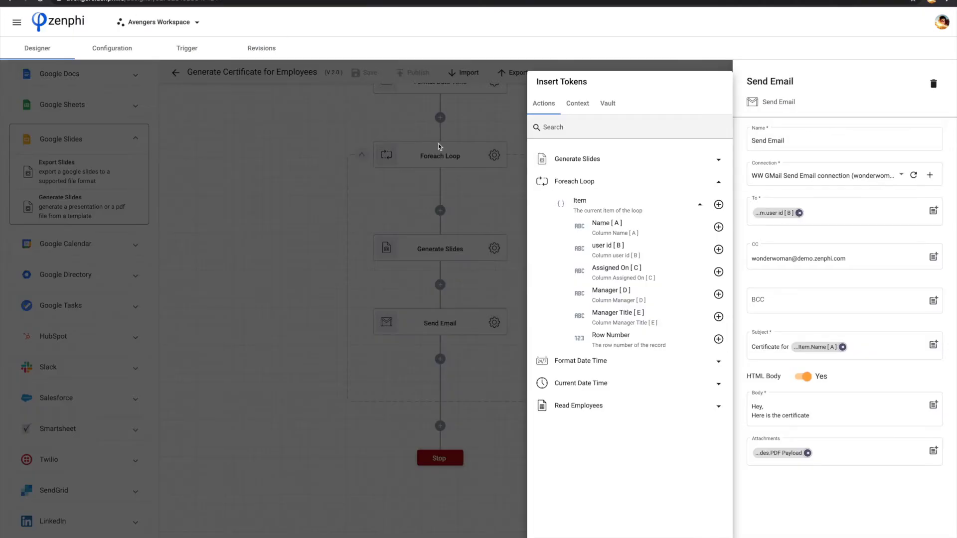
Check the Send Email action's CC, BCC, Subject and Body fields, including the Name token used in the subject
{"action": "left_click", "coordinate": [862, 262]}
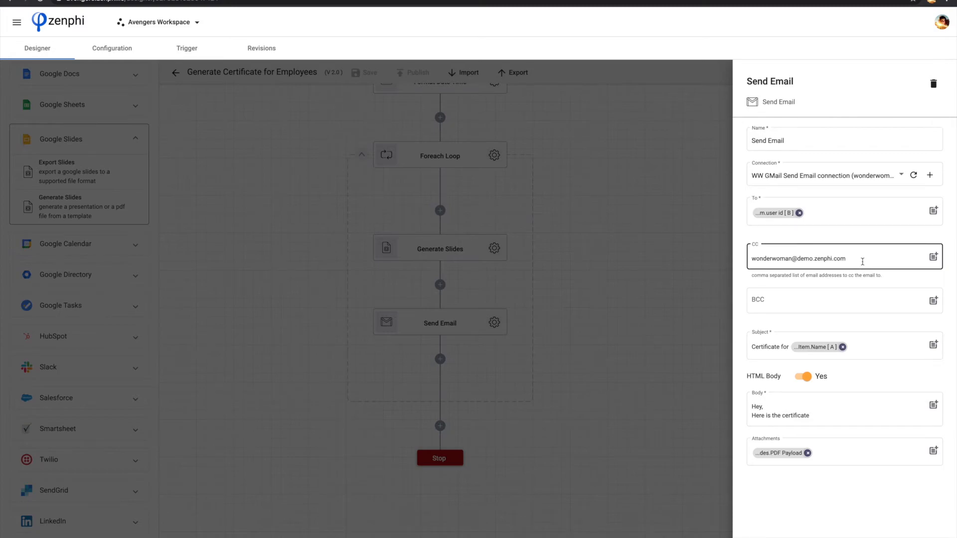
{"action": "left_click", "coordinate": [865, 311]}
{"action": "left_click", "coordinate": [765, 342]}
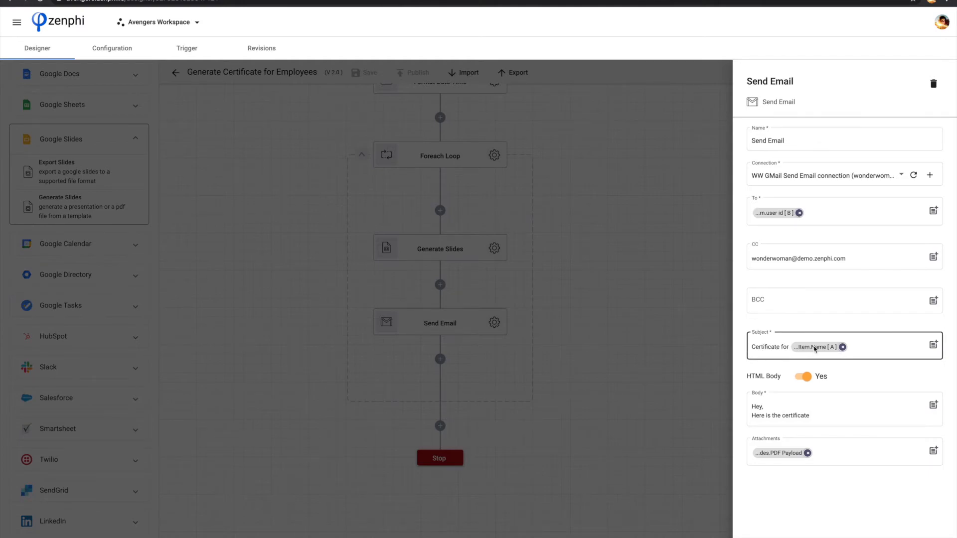
{"action": "mouse_move", "coordinate": [814, 349]}
{"action": "left_click", "coordinate": [814, 413]}
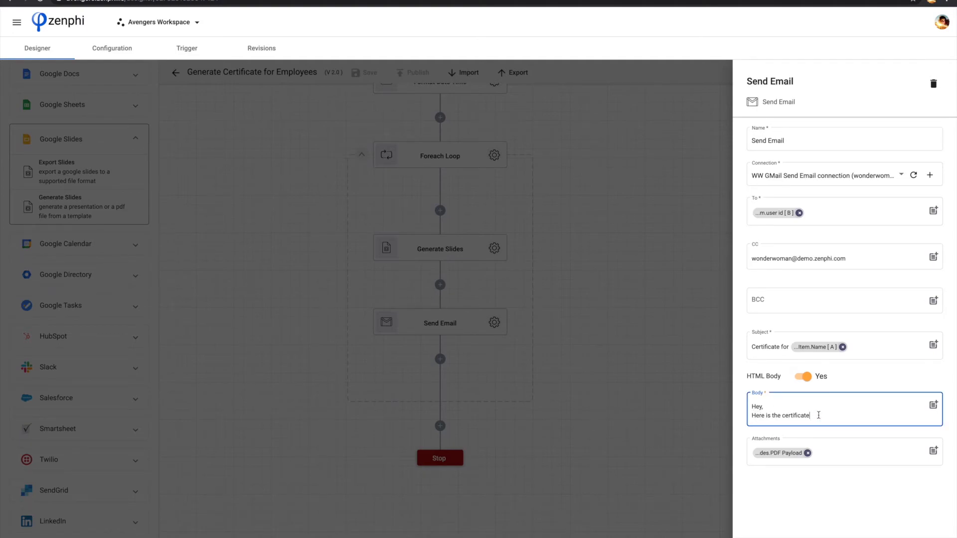
Examine the Generate Slides tokens available for the email's Attachments field, including PDF Payload, leaving the attachment setting as it is
{"action": "left_click", "coordinate": [848, 463]}
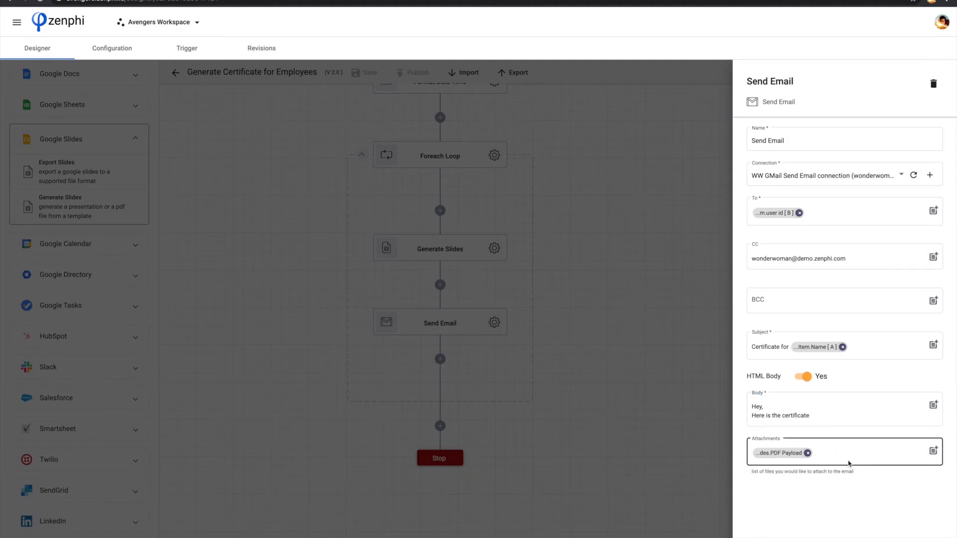
{"action": "left_click", "coordinate": [932, 451]}
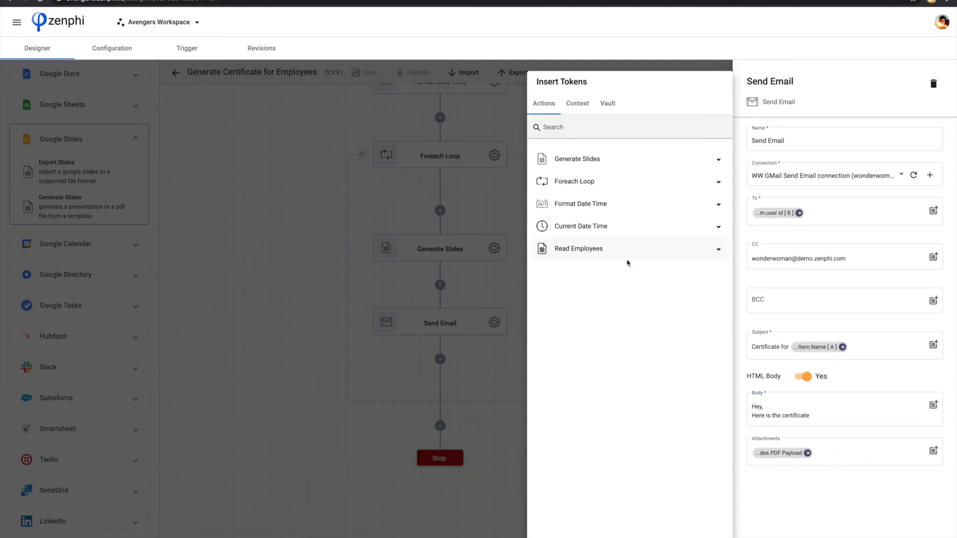
{"action": "left_click", "coordinate": [589, 158]}
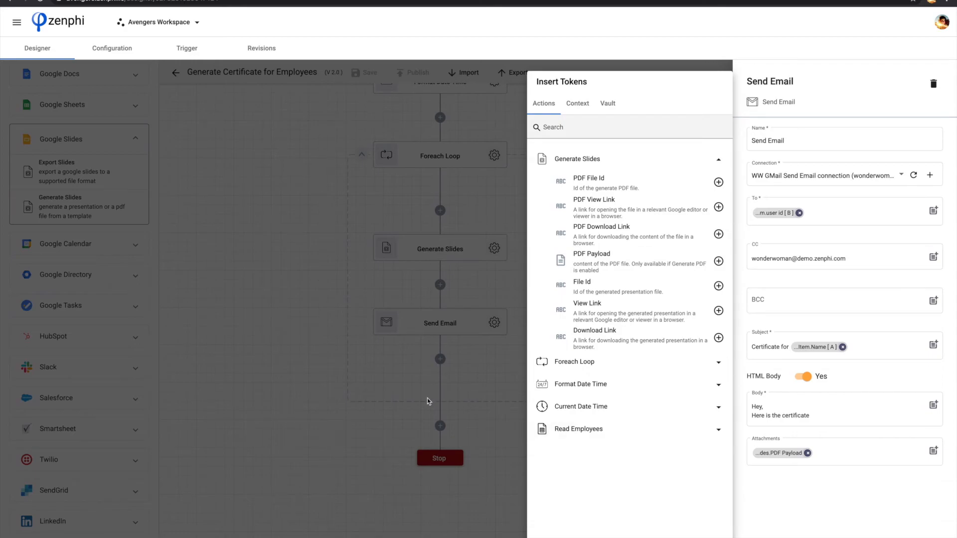
{"action": "left_click", "coordinate": [389, 395]}
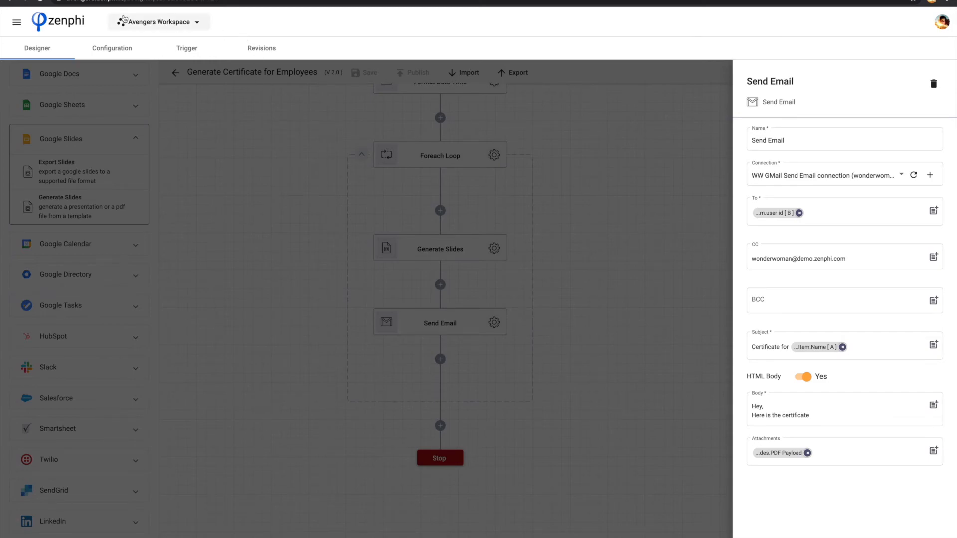
Go to the workspace's flow list and manually start the Generate Certificate for Employees flow
{"action": "left_click", "coordinate": [16, 26]}
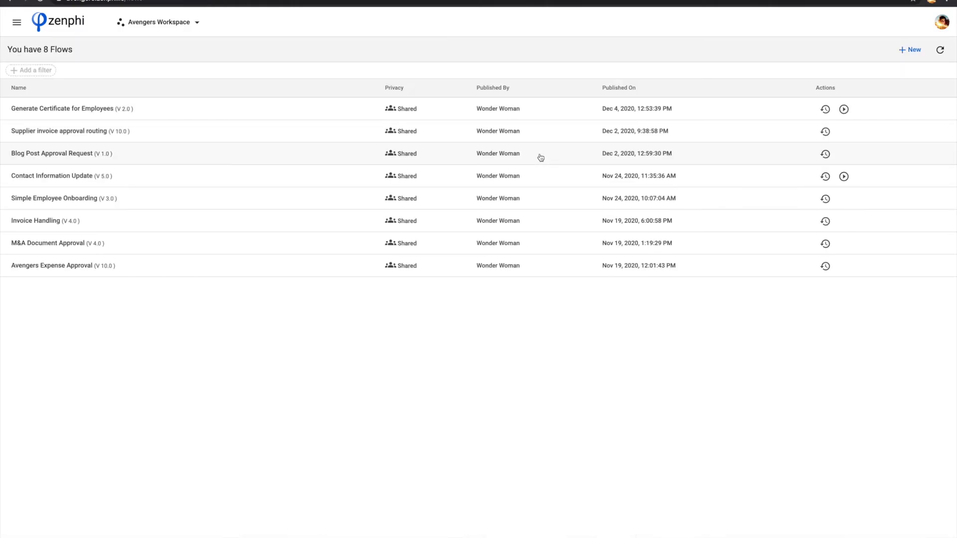
{"action": "left_click", "coordinate": [843, 109]}
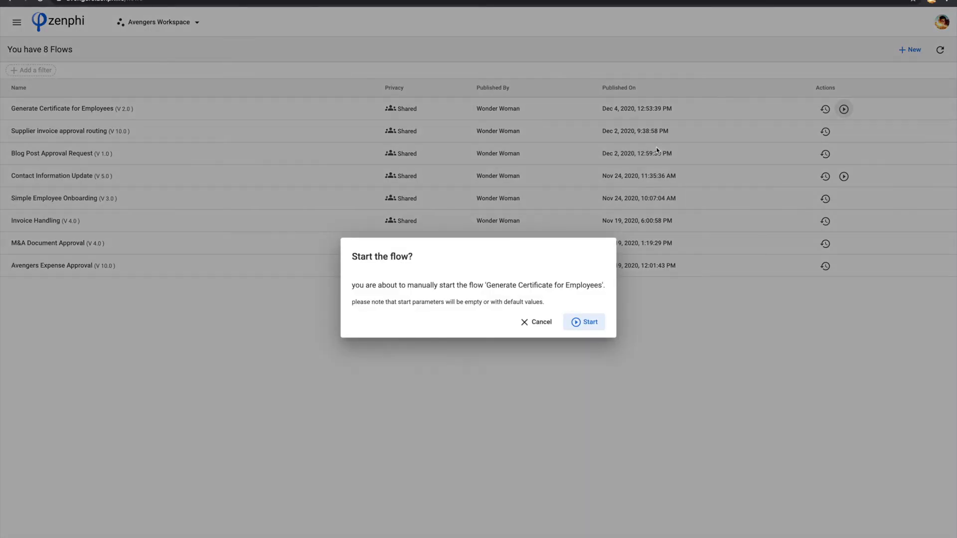
{"action": "left_click", "coordinate": [578, 322]}
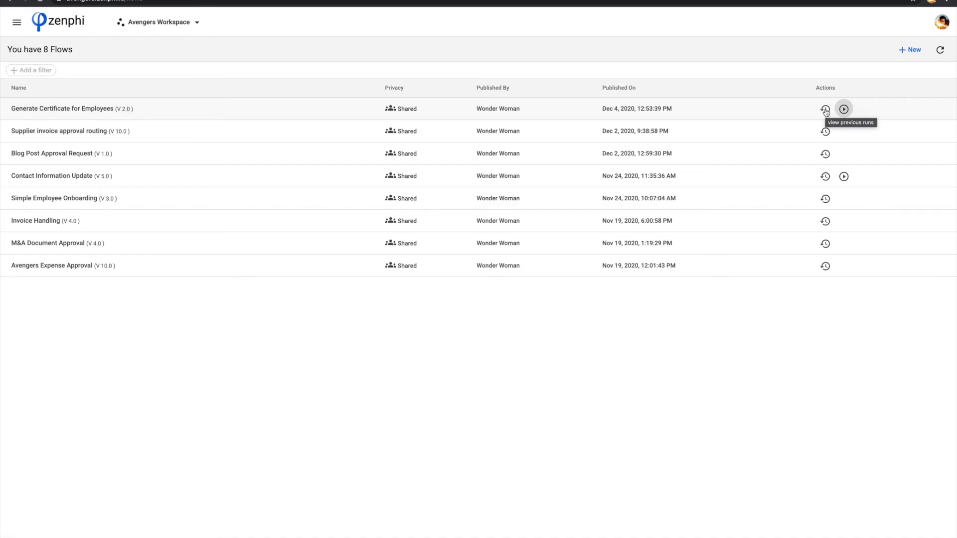
Inspect the flow's newest run and preview the first employee's certificate PDF in the Generated Documents folder in Google Drive
{"action": "left_click", "coordinate": [825, 110]}
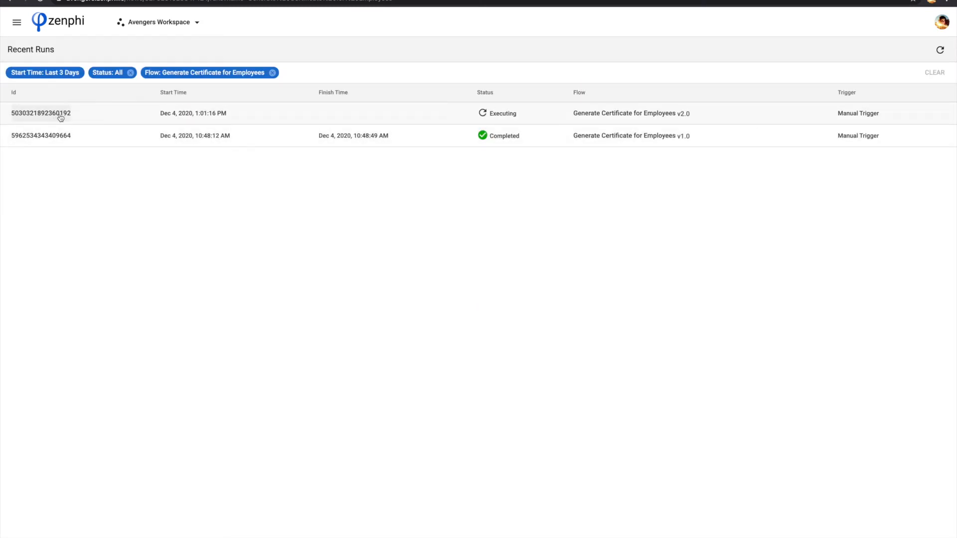
{"action": "left_click", "coordinate": [51, 115]}
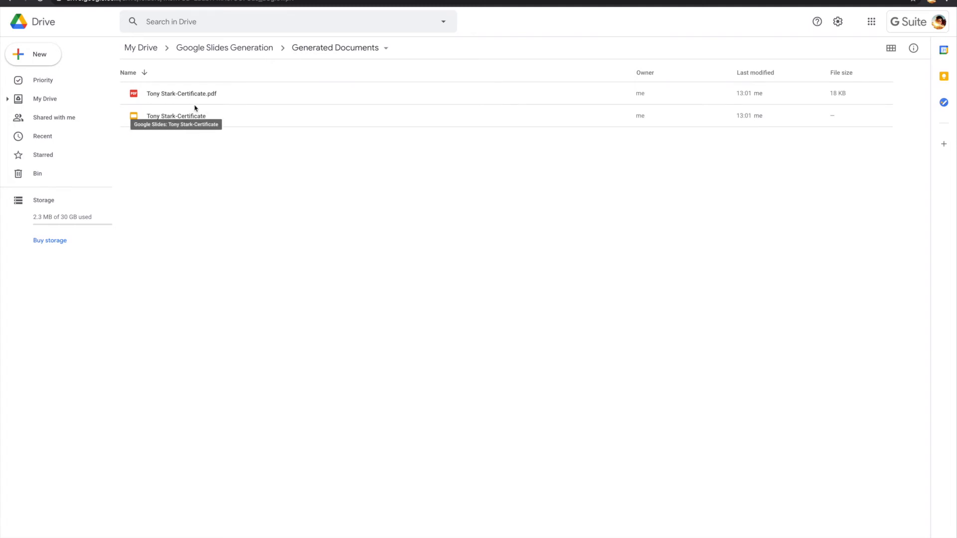
{"action": "double_click", "coordinate": [201, 95]}
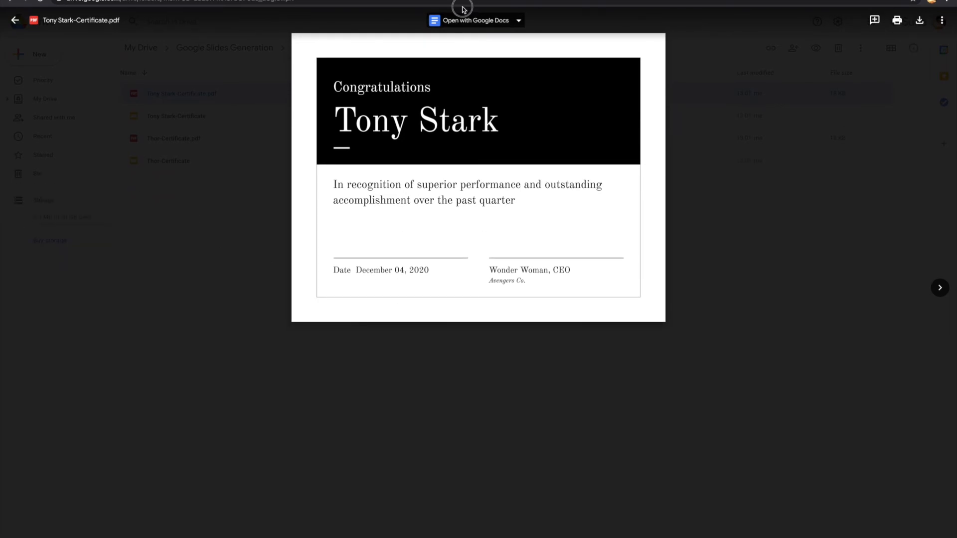
Switch to Gmail in a new browser tab and preview the certificate PDF attached to the oldest of the certificate emails
{"action": "key", "text": "ctrl+t"}
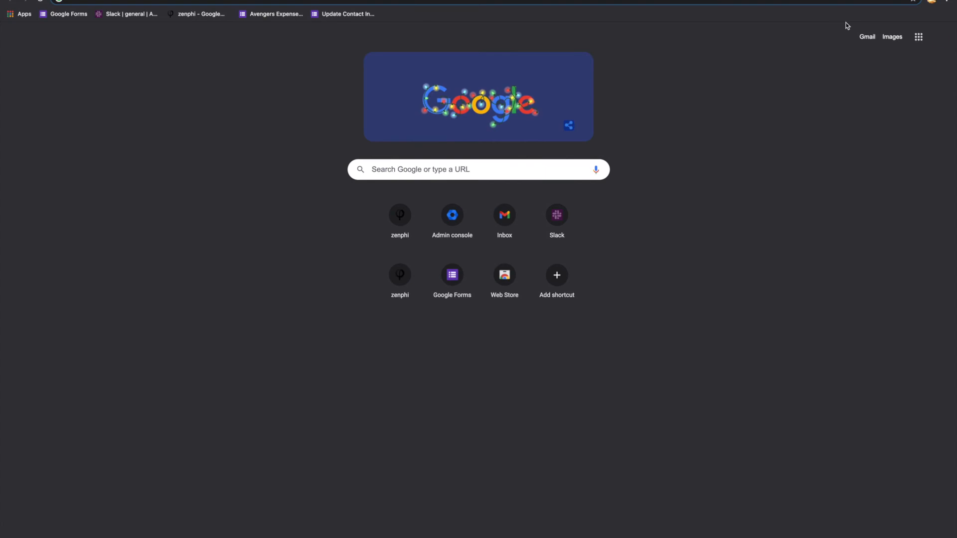
{"action": "left_click", "coordinate": [866, 38]}
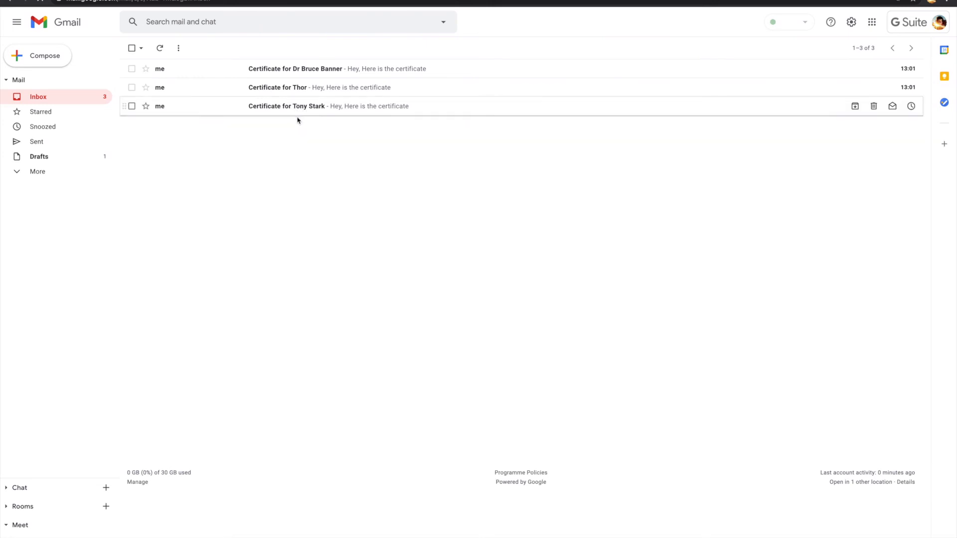
{"action": "left_click", "coordinate": [295, 112]}
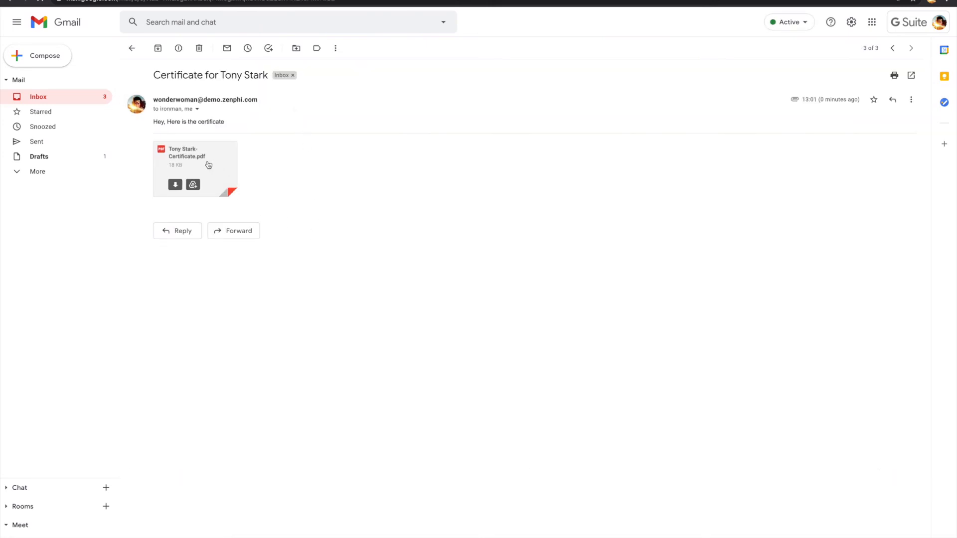
{"action": "left_click", "coordinate": [210, 164]}
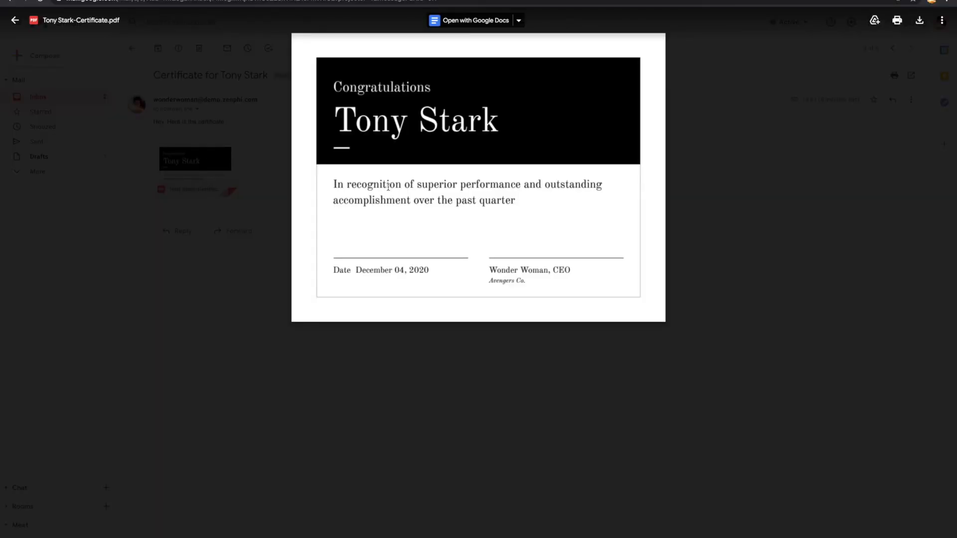
{"action": "left_click", "coordinate": [250, 180]}
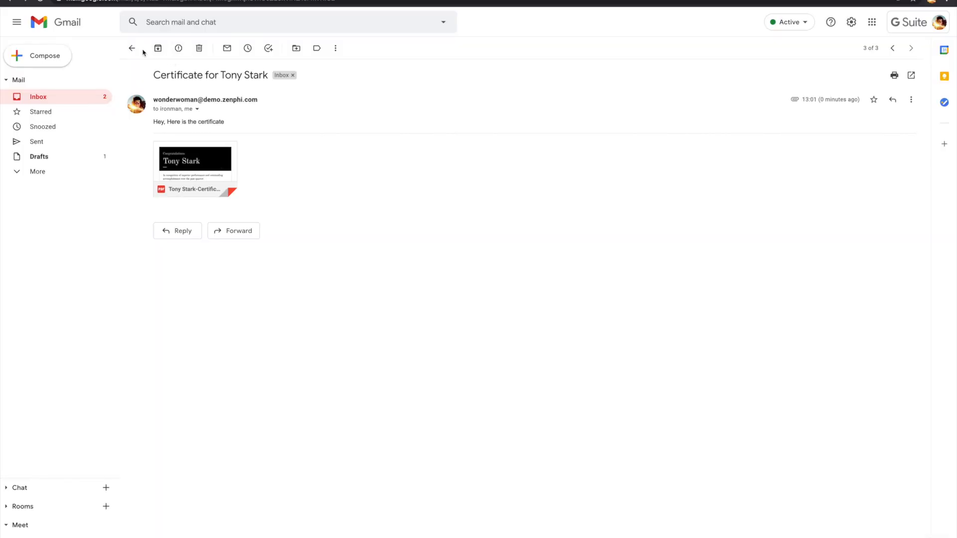
Return to the inbox and preview the certificate PDF attached to the newest certificate email
{"action": "left_click", "coordinate": [132, 48]}
{"action": "left_click", "coordinate": [318, 70]}
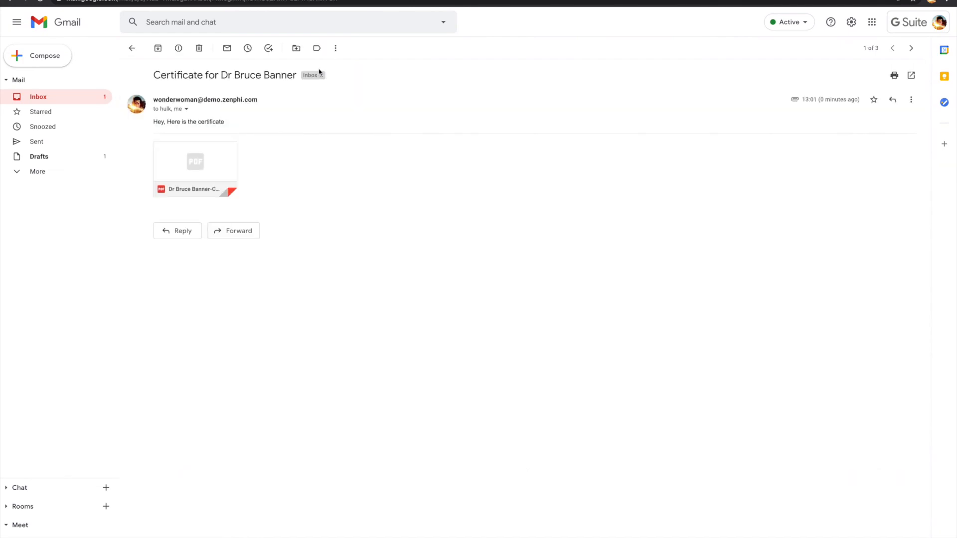
{"action": "left_click", "coordinate": [212, 153]}
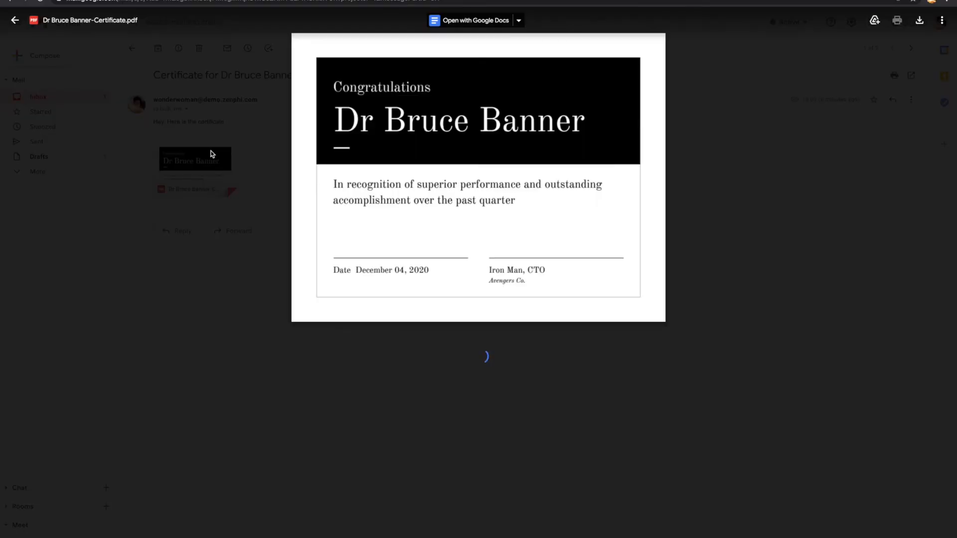
{"action": "left_click", "coordinate": [211, 154]}
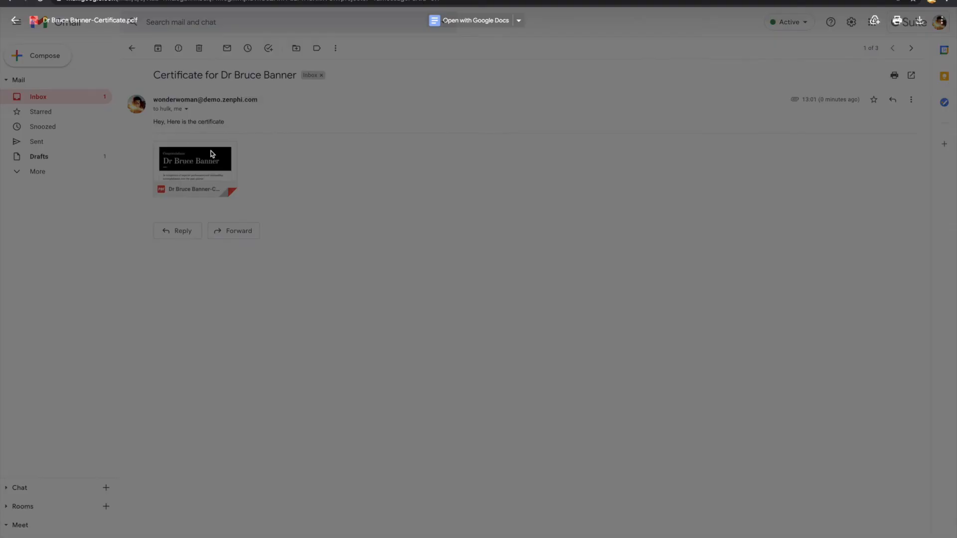